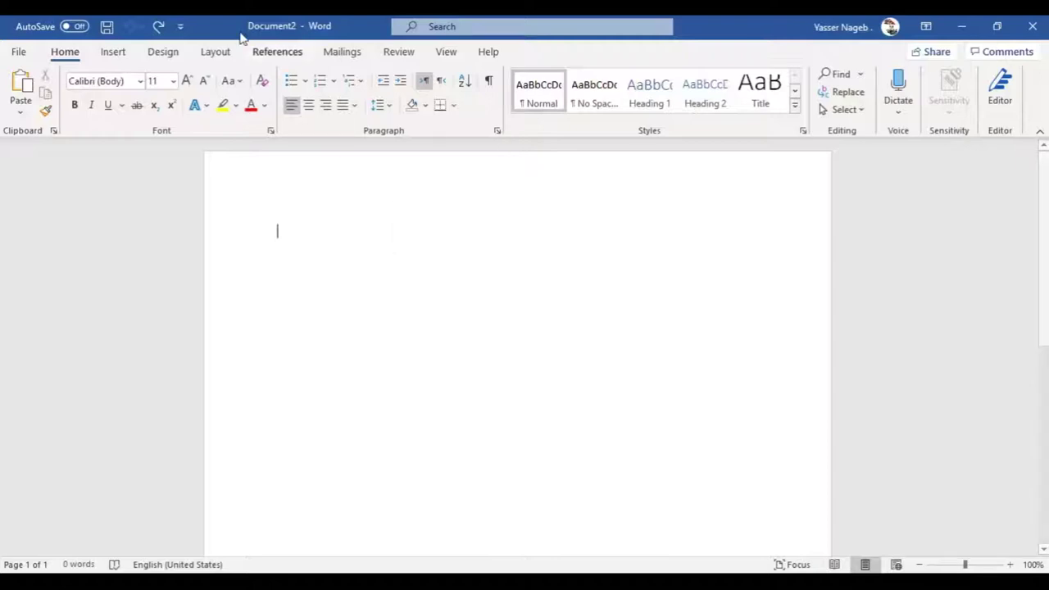
# Insert a screenshot of the Document1 letter-template window into the blank Document2.
pyautogui.click(114, 54)
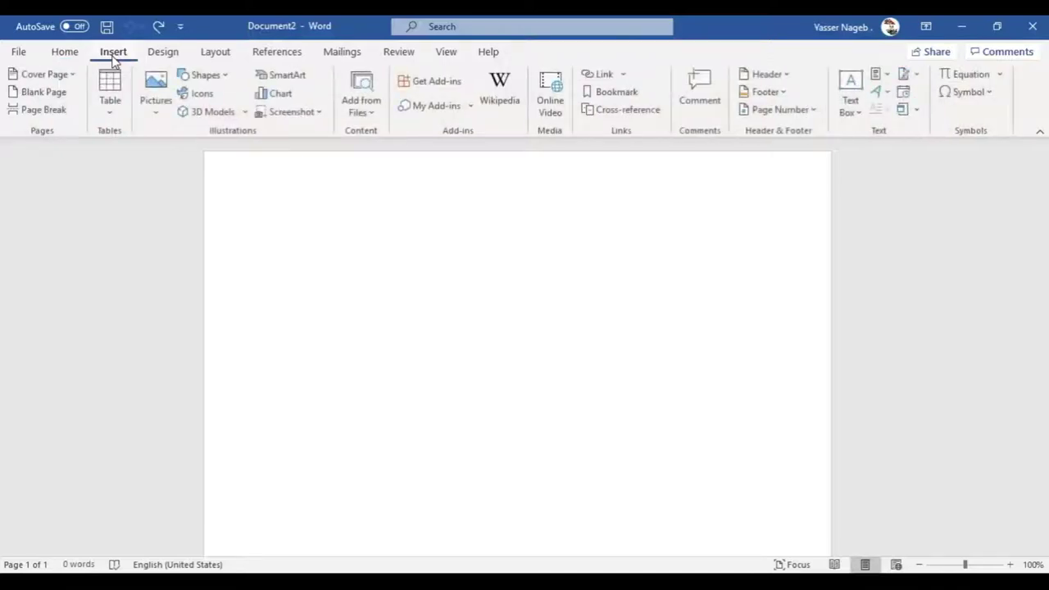
pyautogui.click(304, 113)
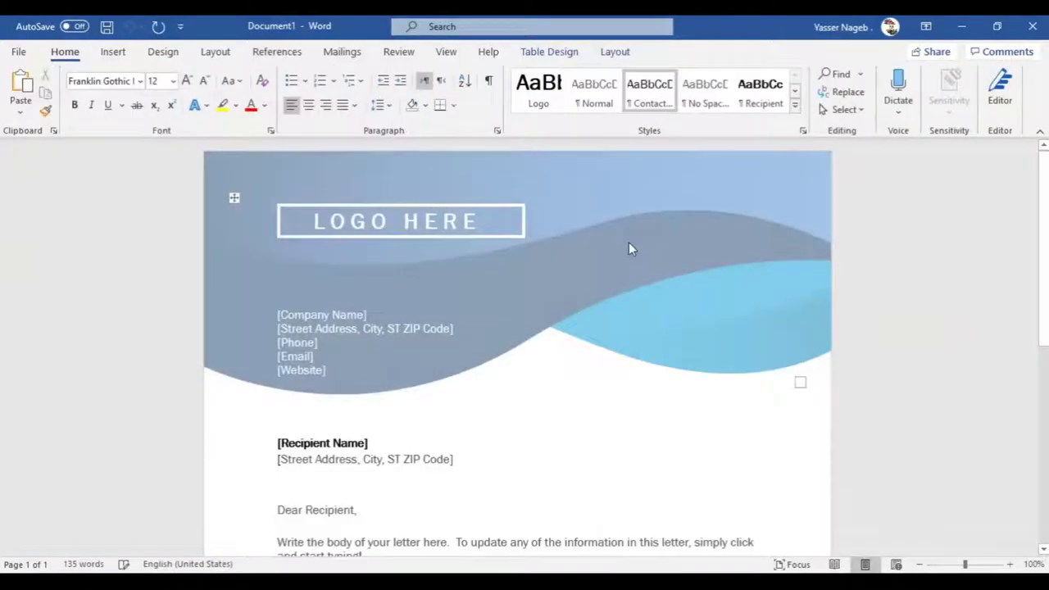
pyautogui.moveTo(508, 582)
pyautogui.click(541, 529)
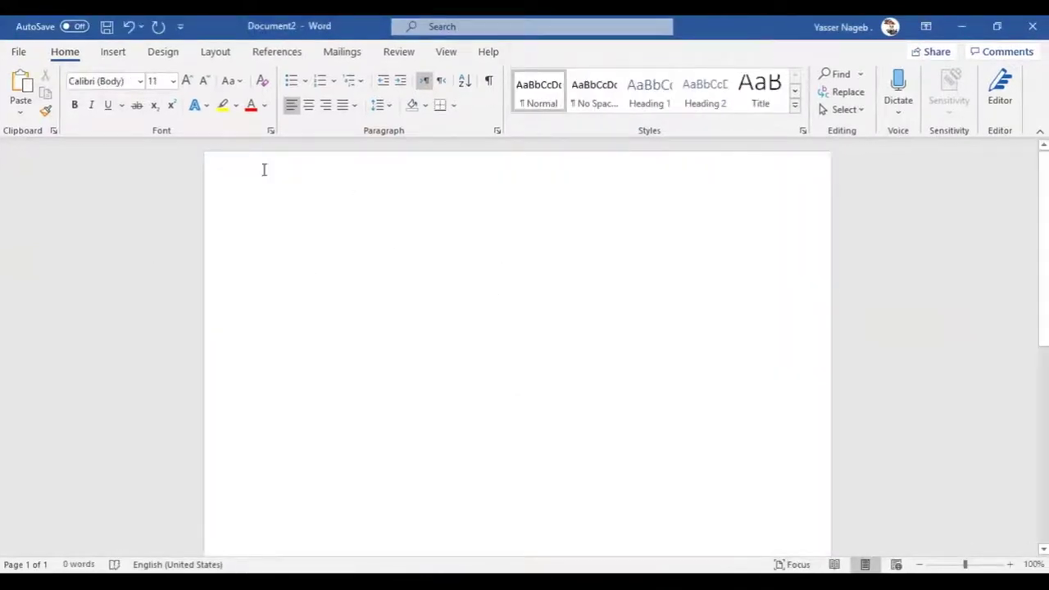
pyautogui.click(108, 56)
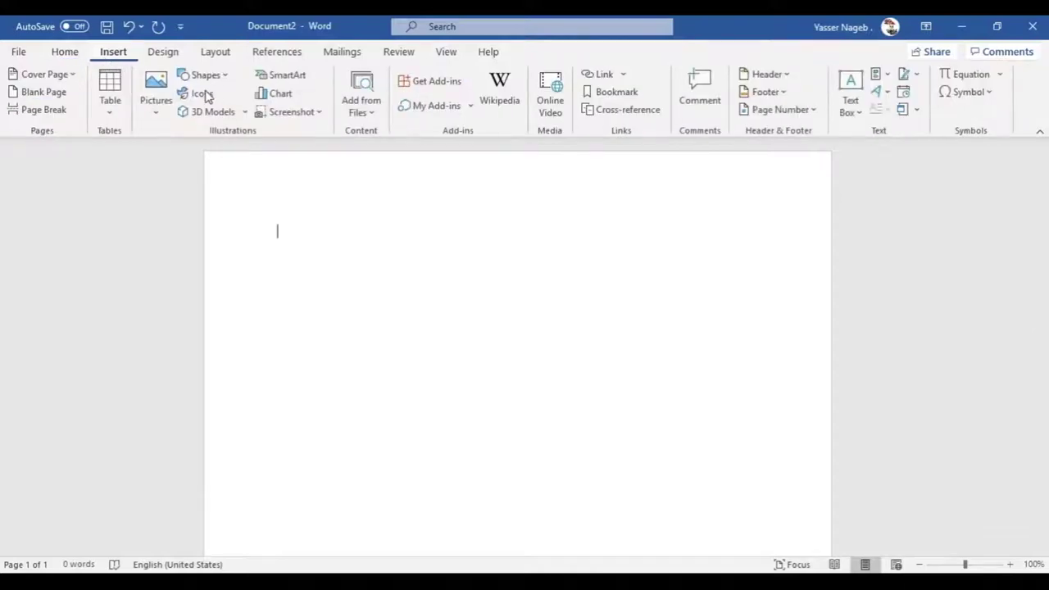
pyautogui.click(311, 113)
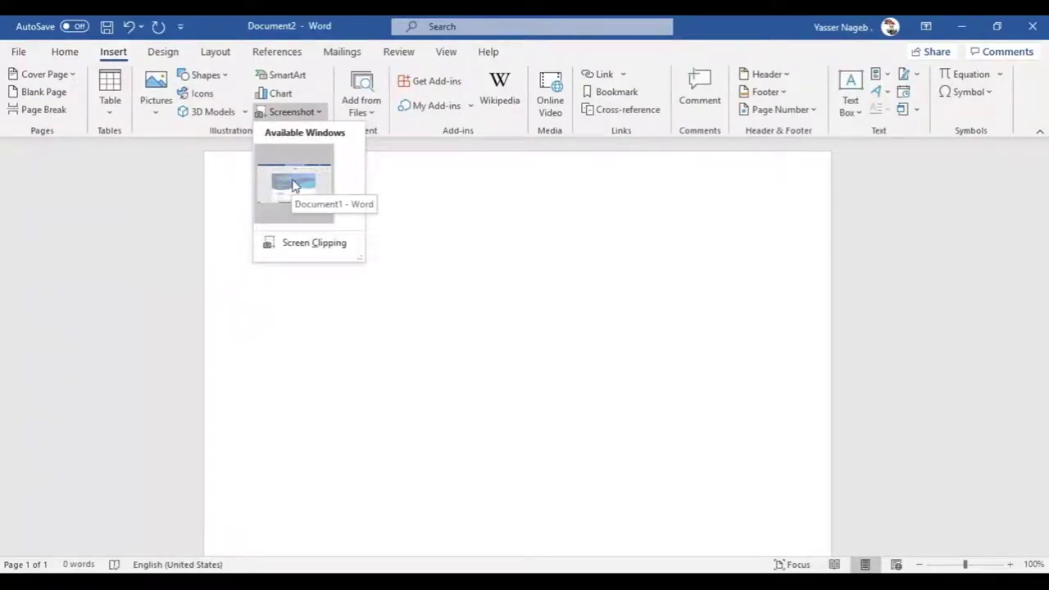
pyautogui.click(292, 185)
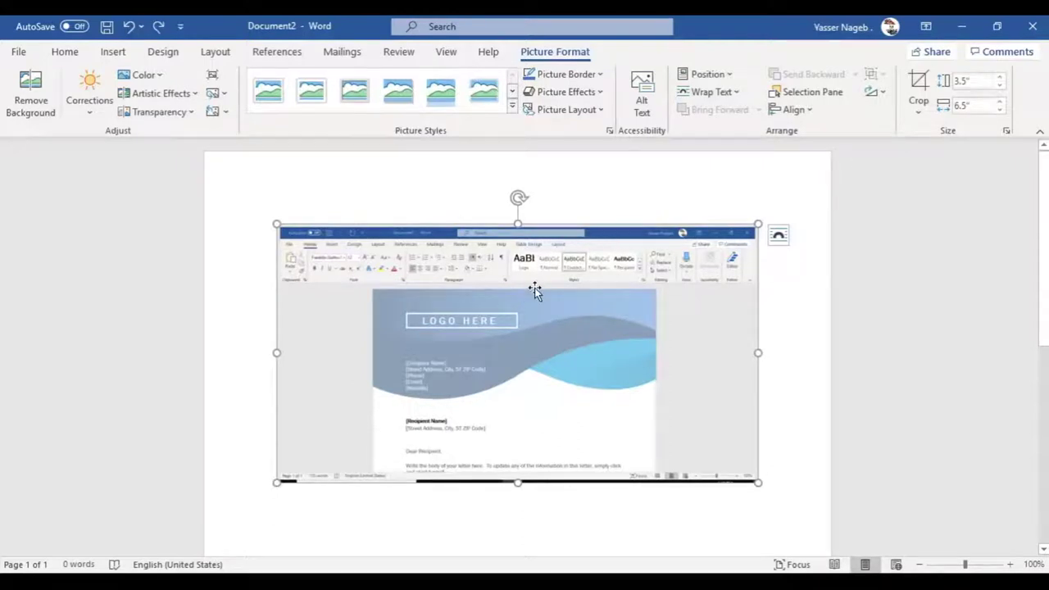
# Crop the screenshot's top, right and left edges down to the letter page, about 2.57" by 3.85".
pyautogui.click(918, 82)
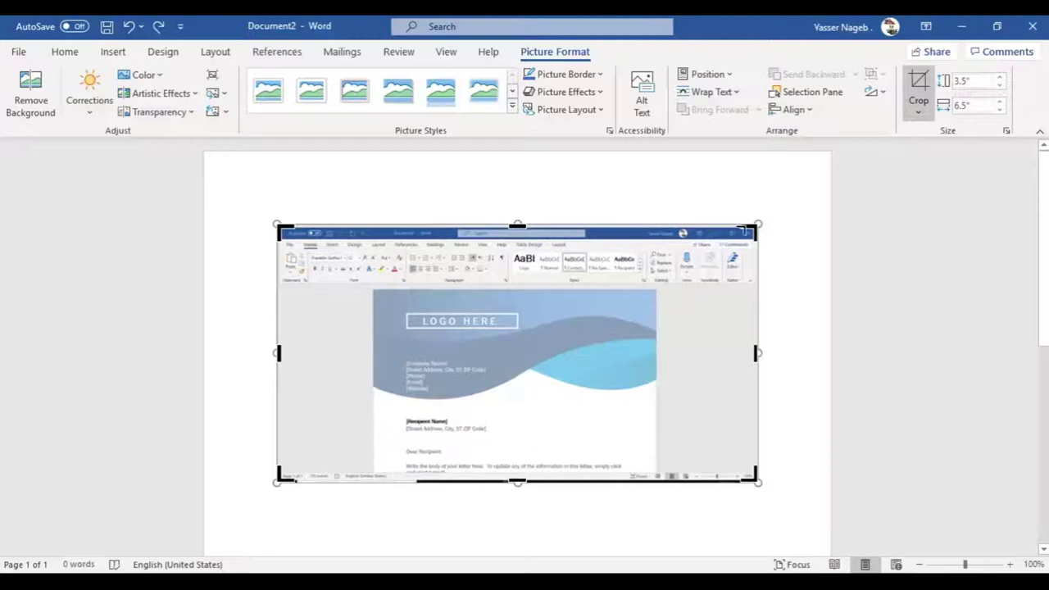
pyautogui.moveTo(750, 237); pyautogui.dragTo(657, 285)
pyautogui.moveTo(279, 413); pyautogui.dragTo(372, 414)
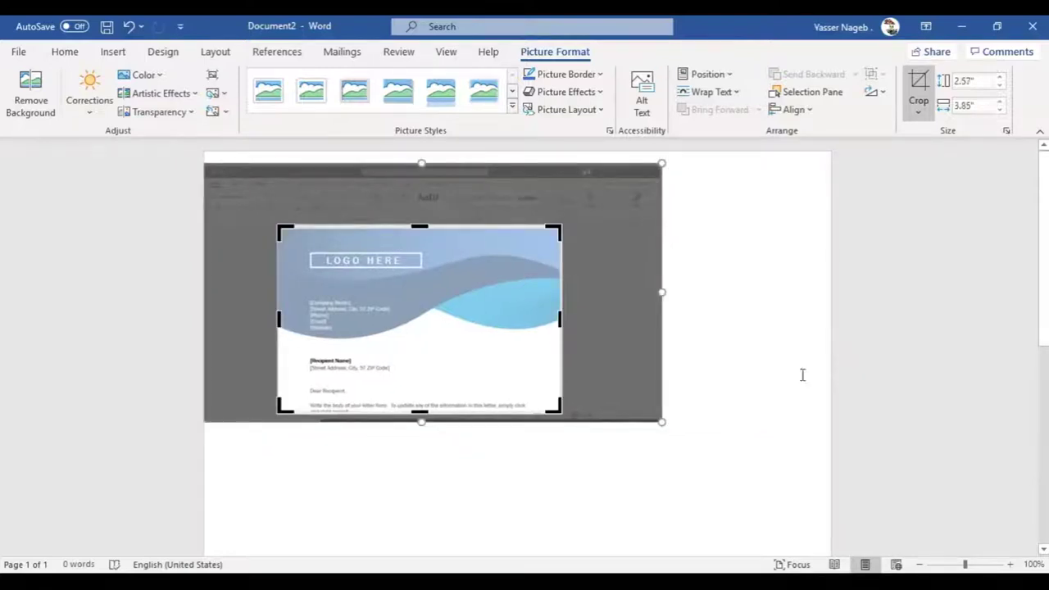
pyautogui.click(706, 454)
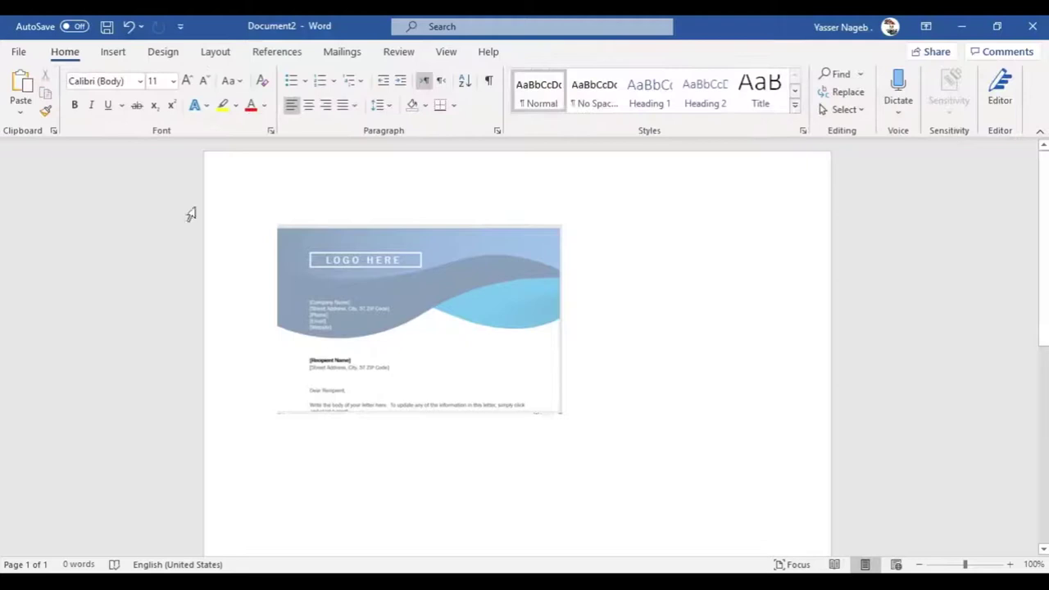
# In Document1, collapse the ribbon and zoom out to 80%, then return to Document2.
pyautogui.moveTo(471, 565)
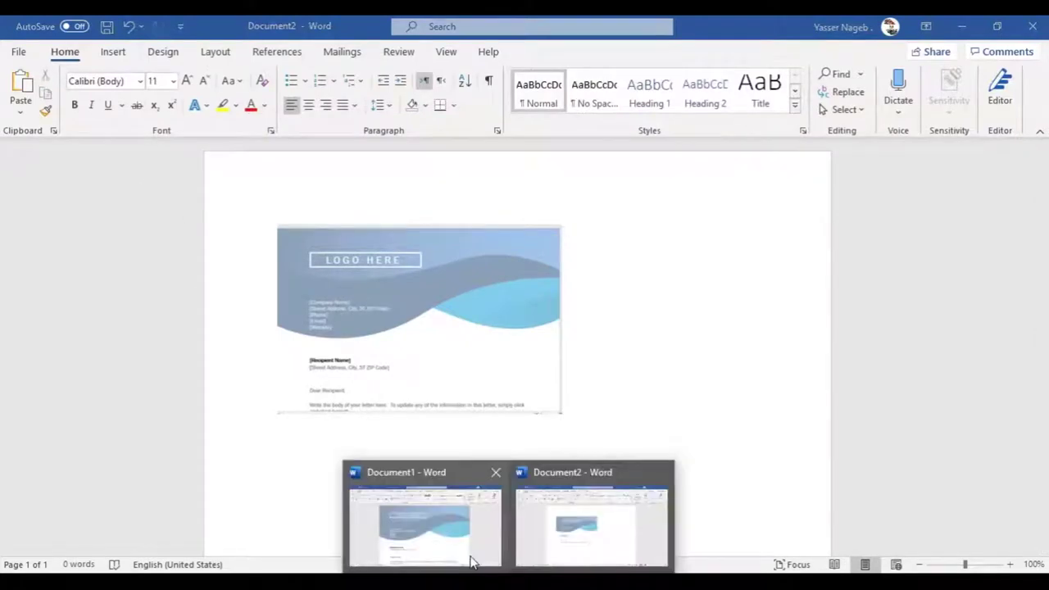
pyautogui.click(466, 542)
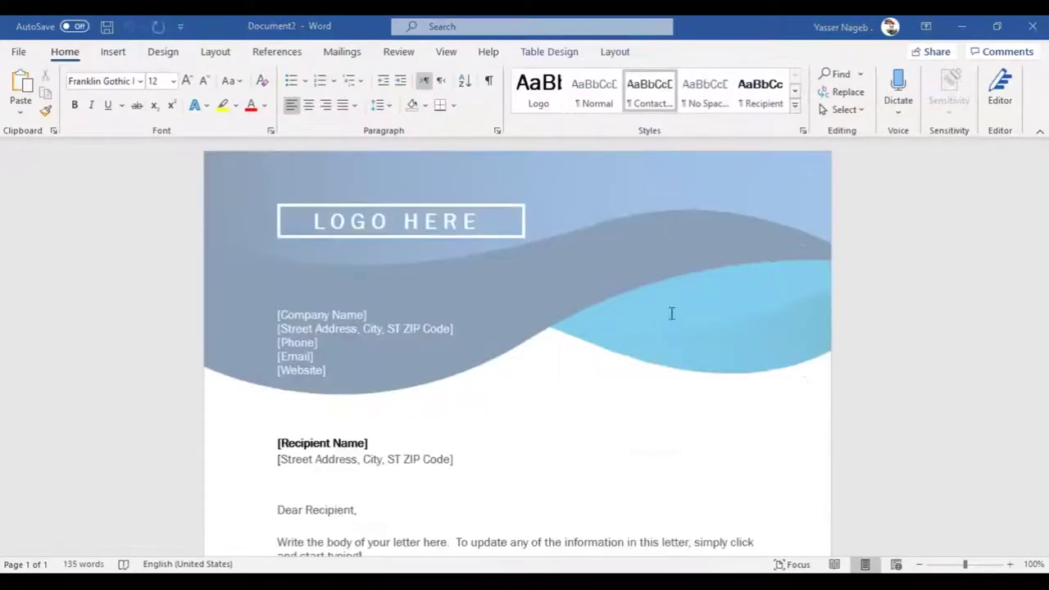
pyautogui.click(1037, 135)
pyautogui.click(919, 564)
pyautogui.click(919, 564)
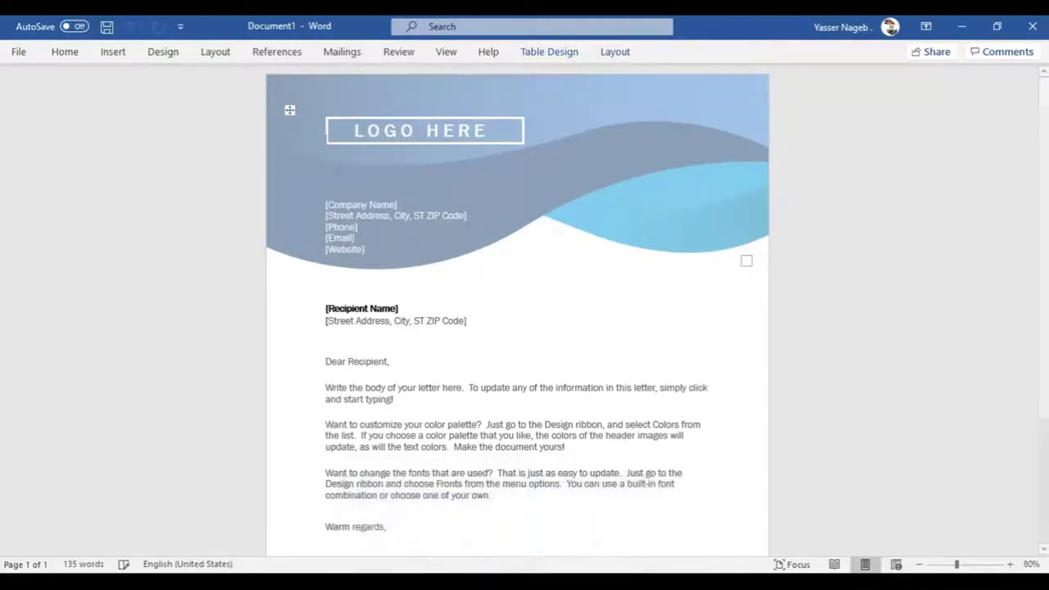
pyautogui.click(543, 543)
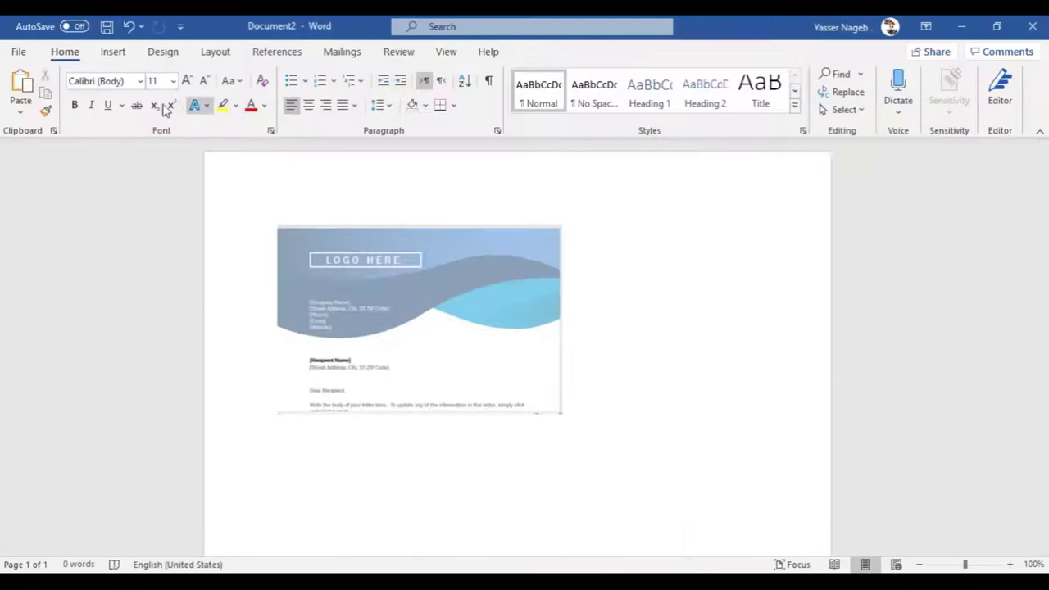
# Add a second, uncropped 3.5" by 6.5" Document1 screenshot below the cropped one, then return to Document1.
pyautogui.click(114, 53)
pyautogui.click(270, 115)
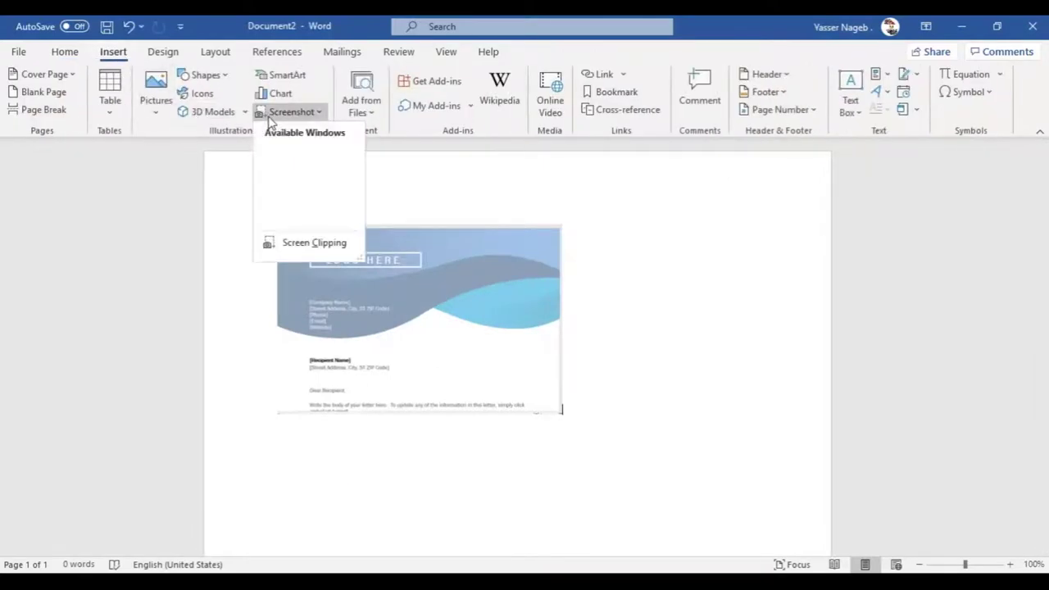
pyautogui.click(279, 186)
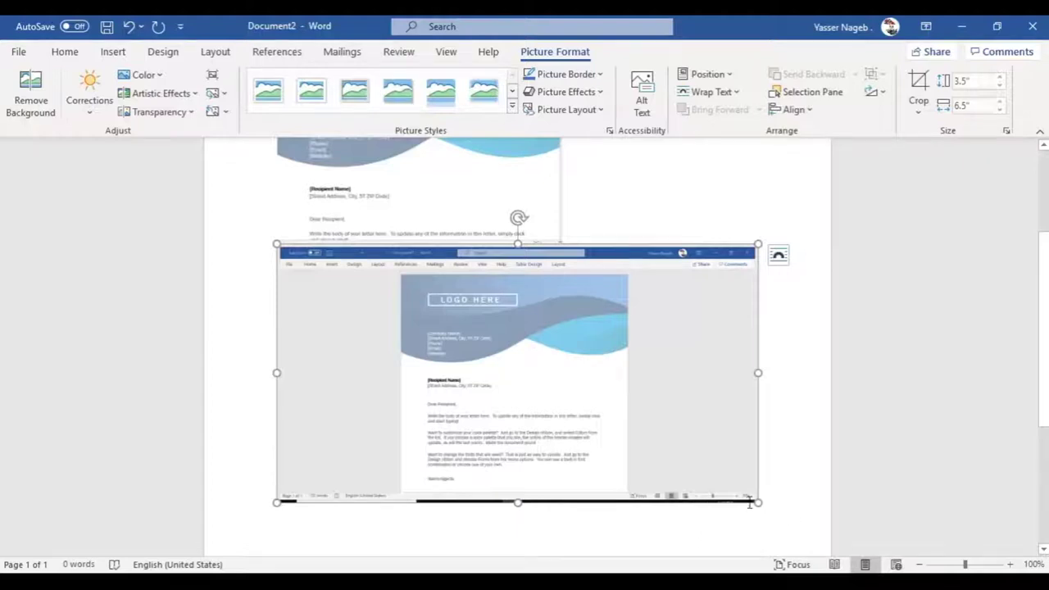
pyautogui.scroll(-3, 639, 496)
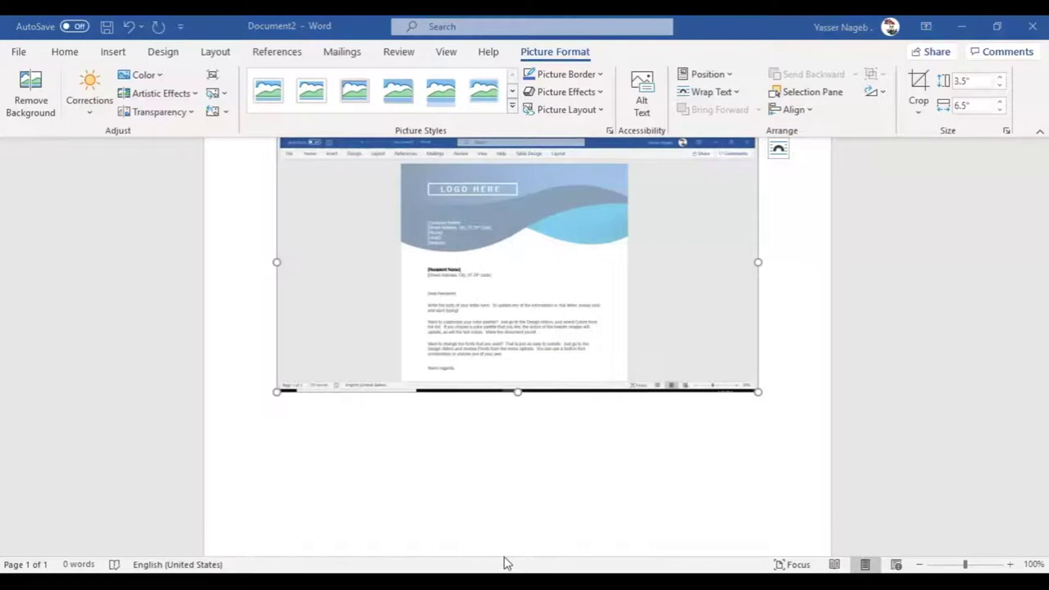
pyautogui.click(437, 529)
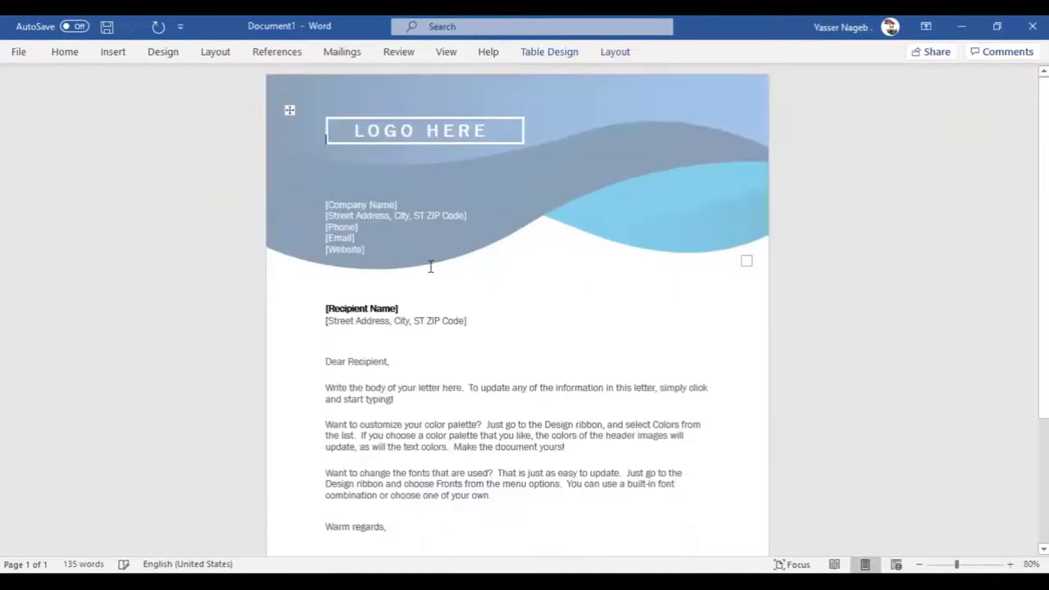
# Insert a screen clipping of the wavy letter header into Document1 and enlarge it to 8.54" by 3.48".
pyautogui.click(113, 52)
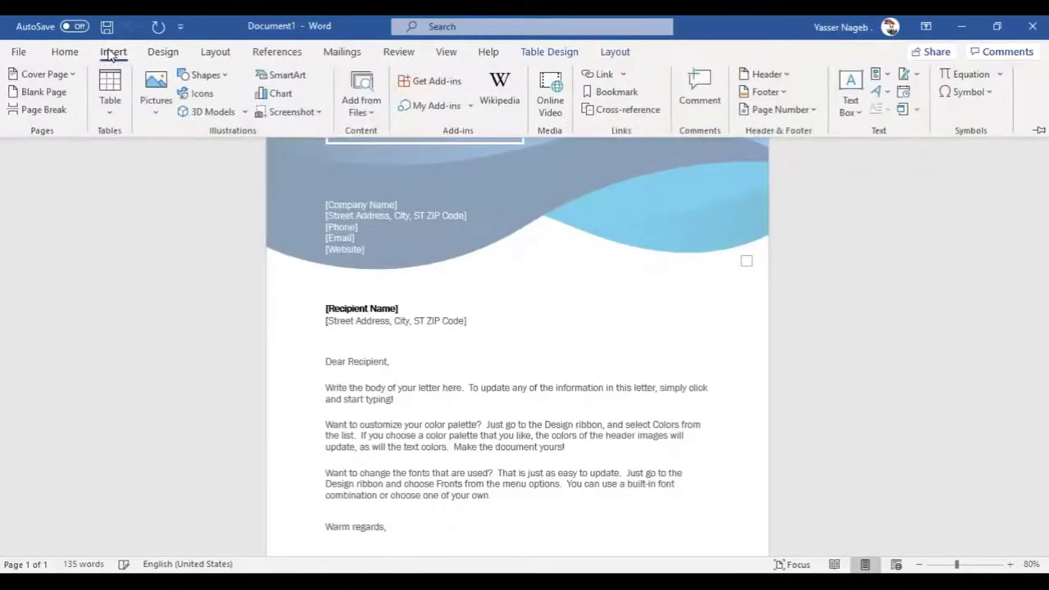
pyautogui.click(1039, 133)
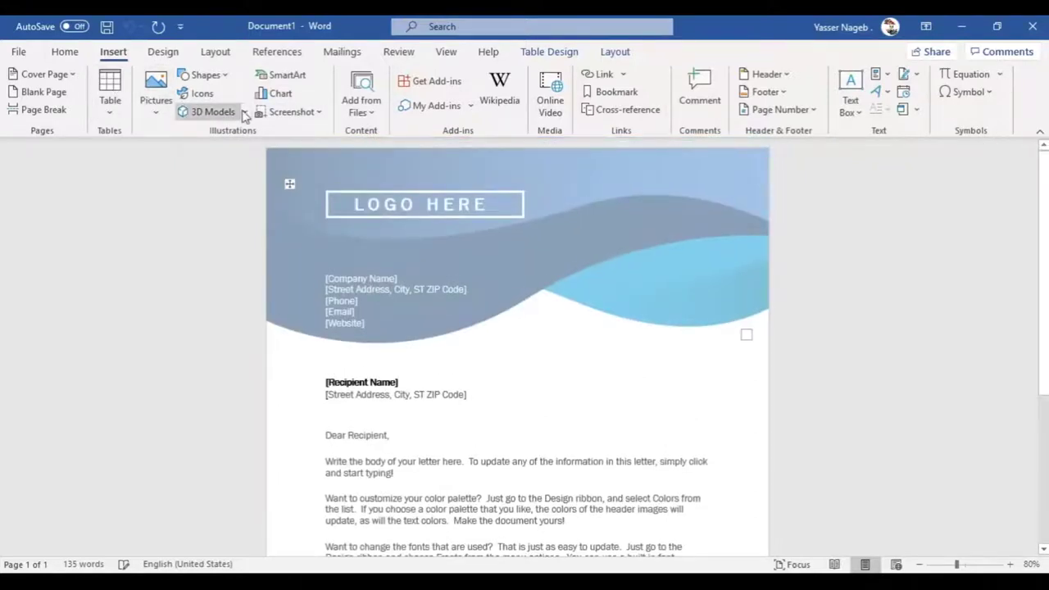
pyautogui.click(290, 115)
pyautogui.click(290, 116)
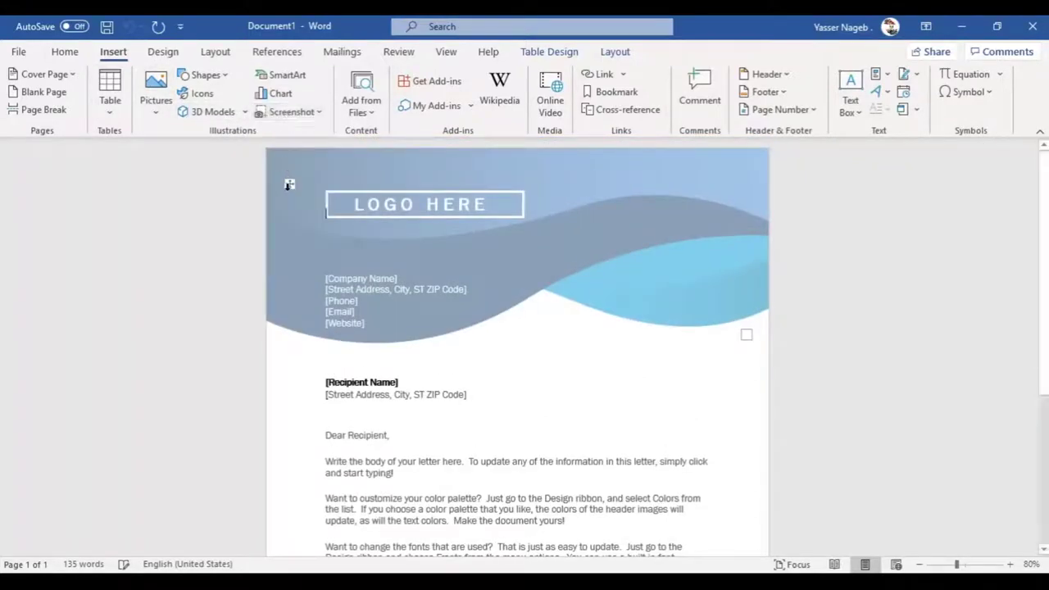
pyautogui.click(290, 117)
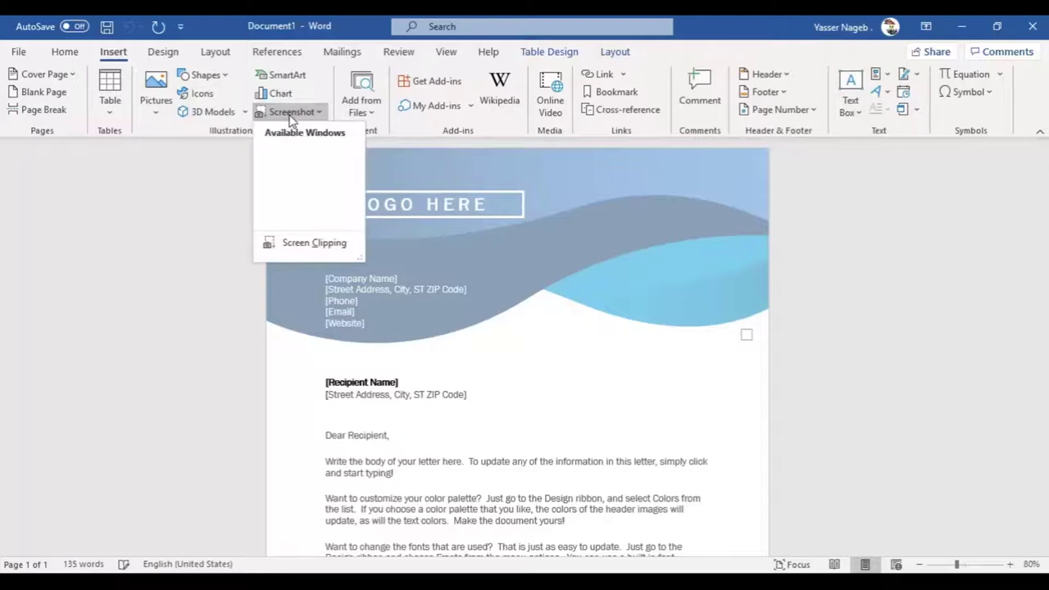
pyautogui.click(311, 243)
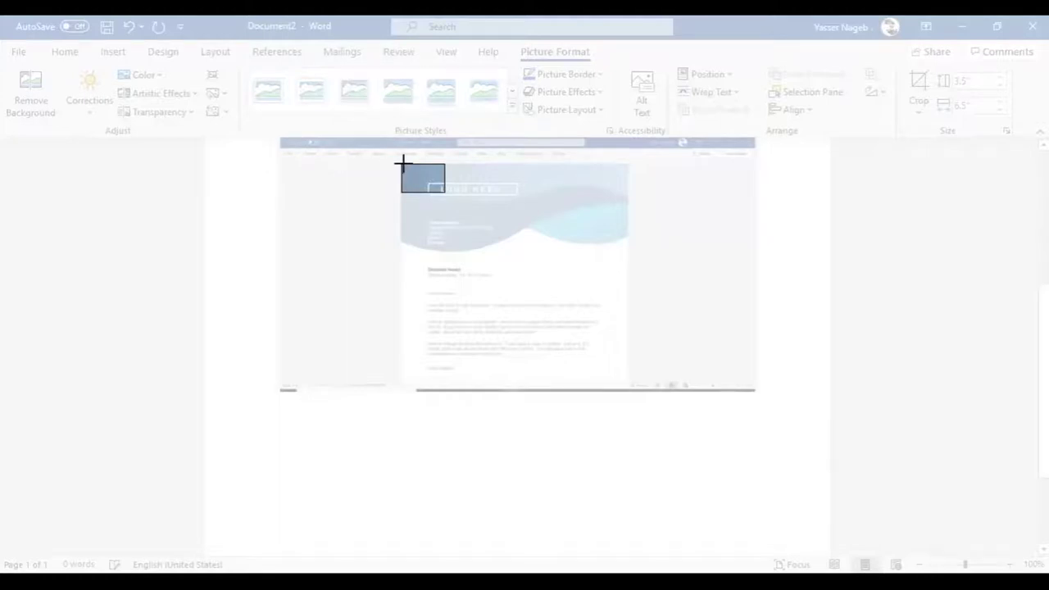
pyautogui.moveTo(401, 162); pyautogui.dragTo(625, 254)
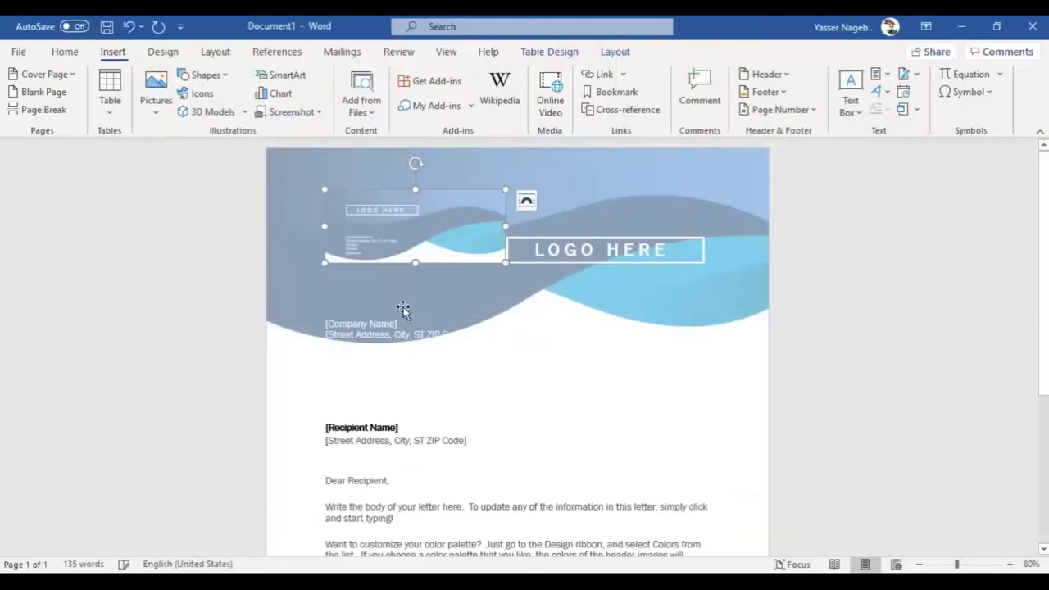
pyautogui.click(416, 218)
pyautogui.moveTo(447, 273); pyautogui.dragTo(627, 366)
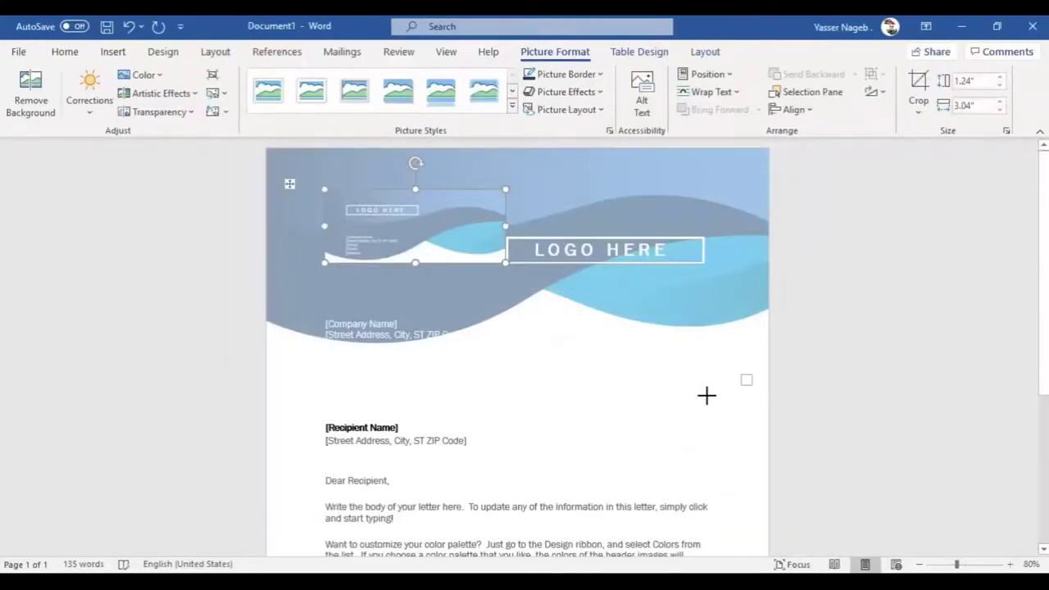
pyautogui.moveTo(694, 390); pyautogui.dragTo(706, 394)
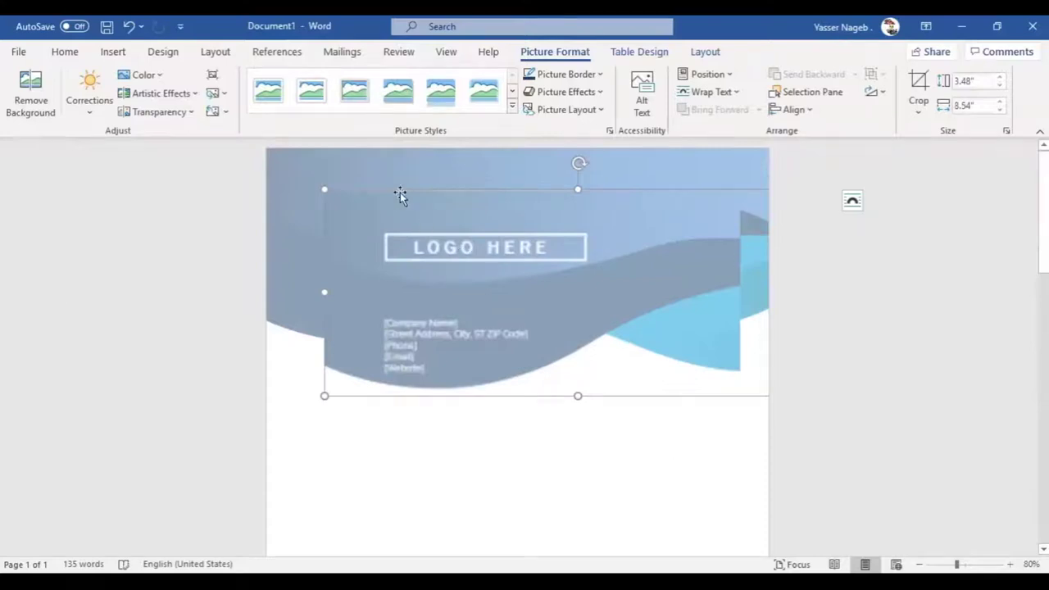
# Undo the large 3.5" by 6.5" screenshot in Document2, then open the Start menu.
pyautogui.moveTo(524, 573)
pyautogui.click(553, 532)
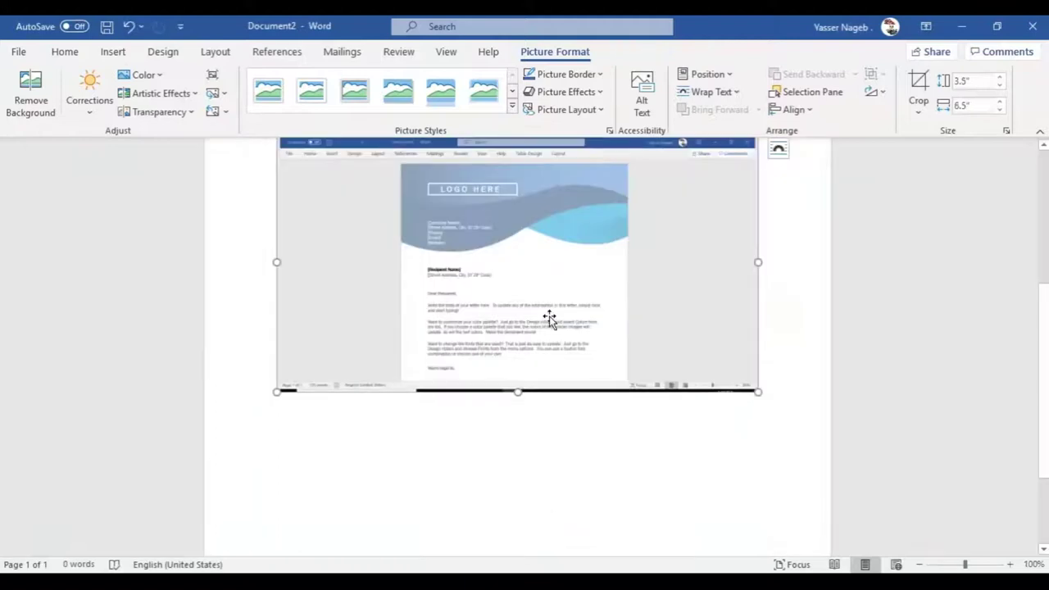
pyautogui.click(476, 461)
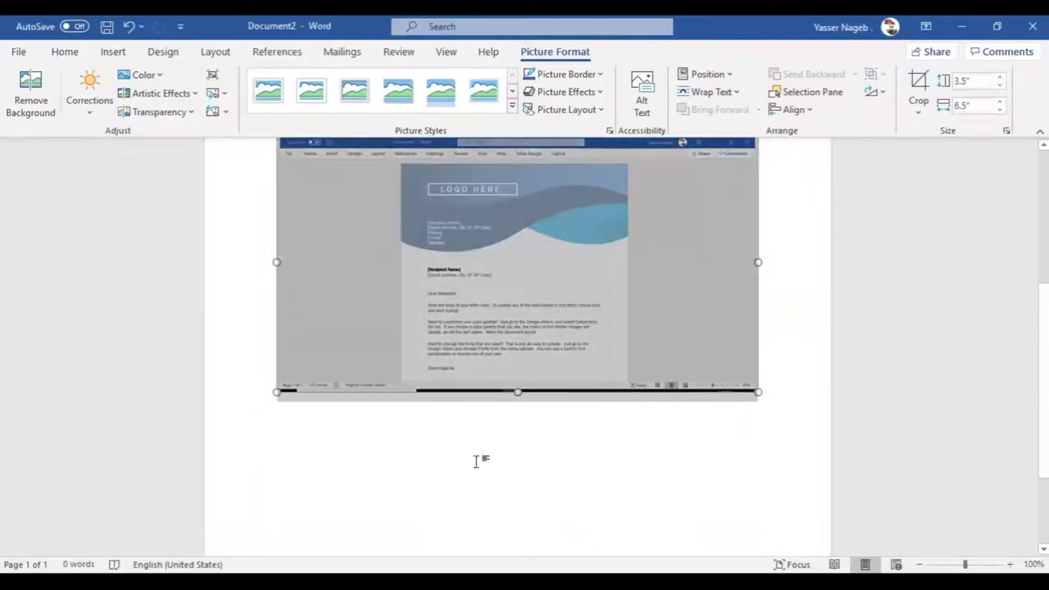
pyautogui.hotkey('ctrl', 'z')
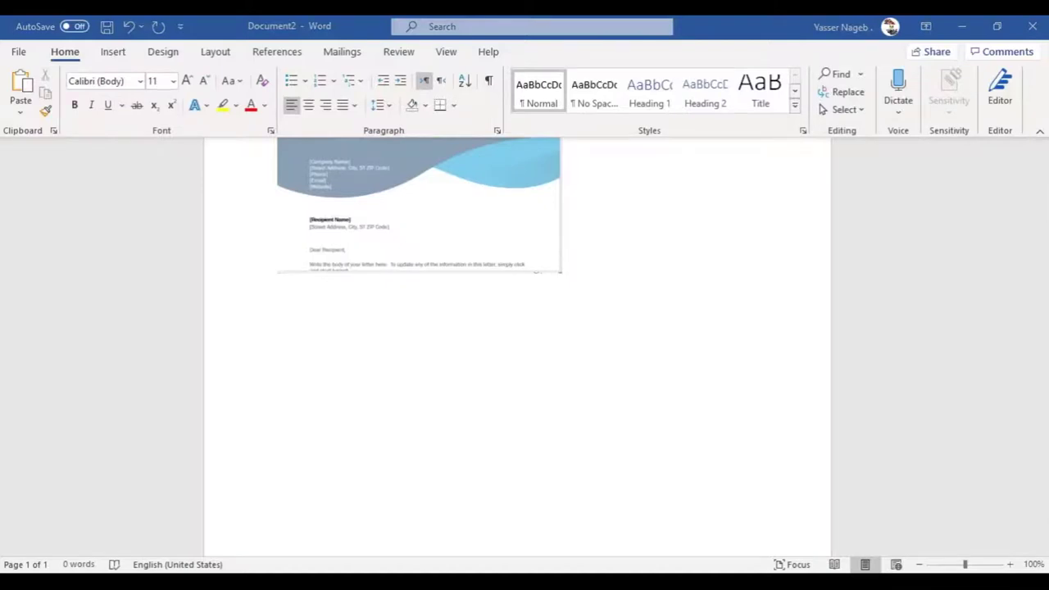
pyautogui.press('super')
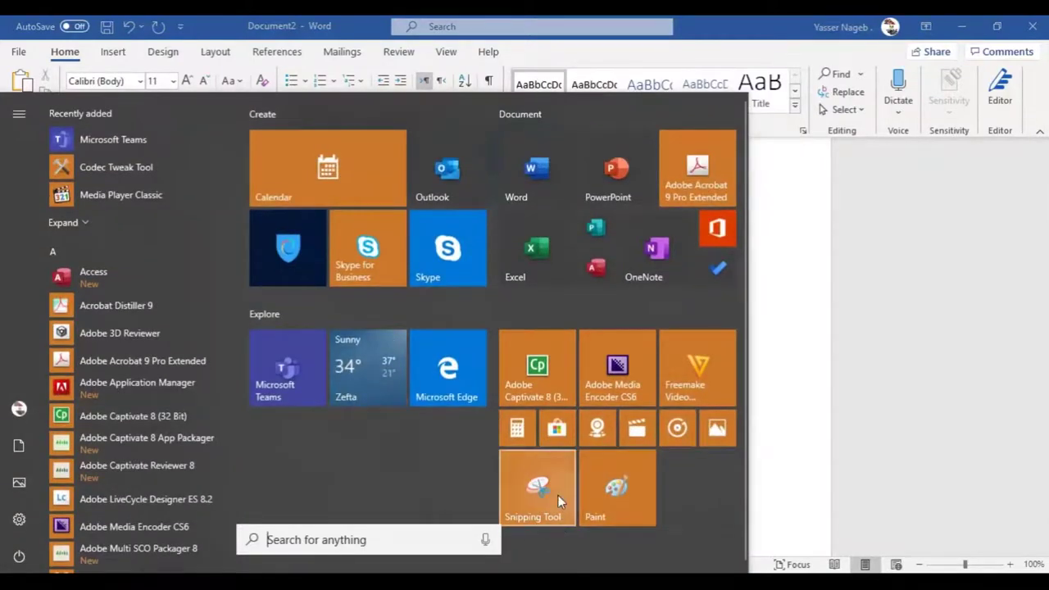
# Launch Snipping Tool and bring it in front of Document1's letter template.
pyautogui.click(541, 498)
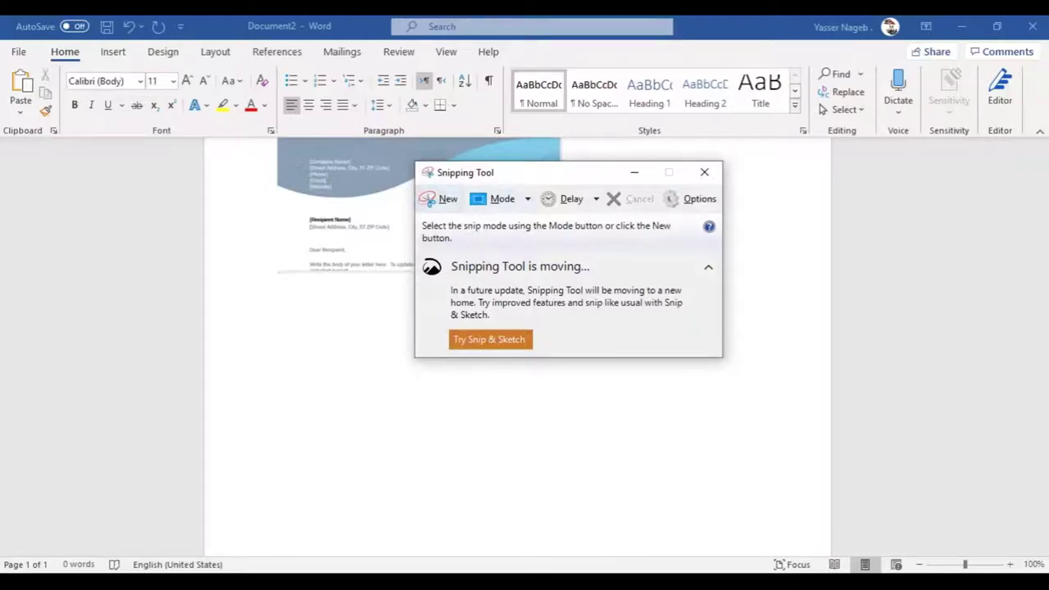
pyautogui.moveTo(508, 578)
pyautogui.click(450, 532)
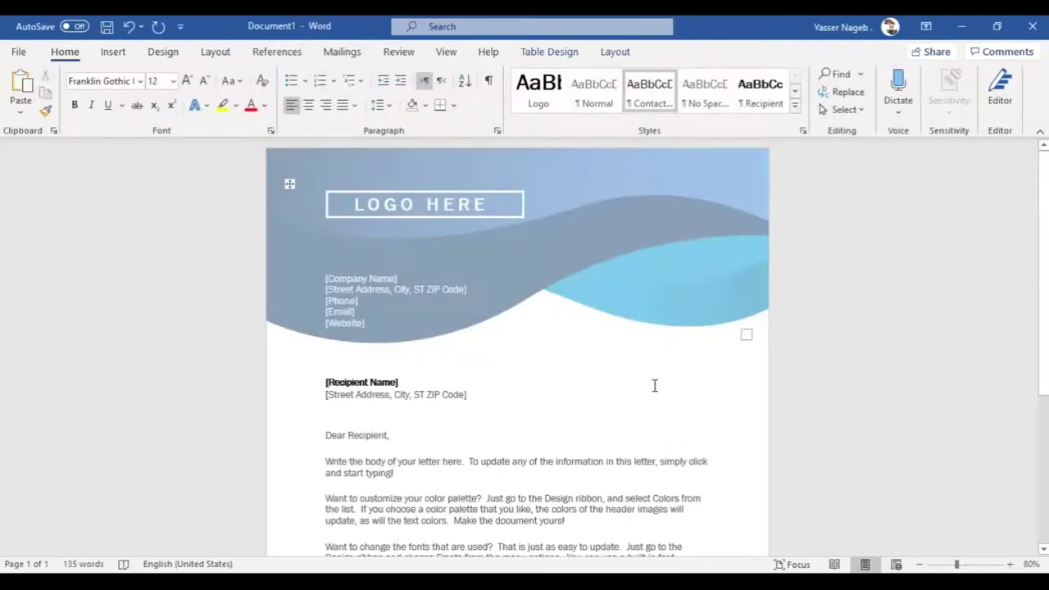
pyautogui.hotkey('alt', 'Tab')
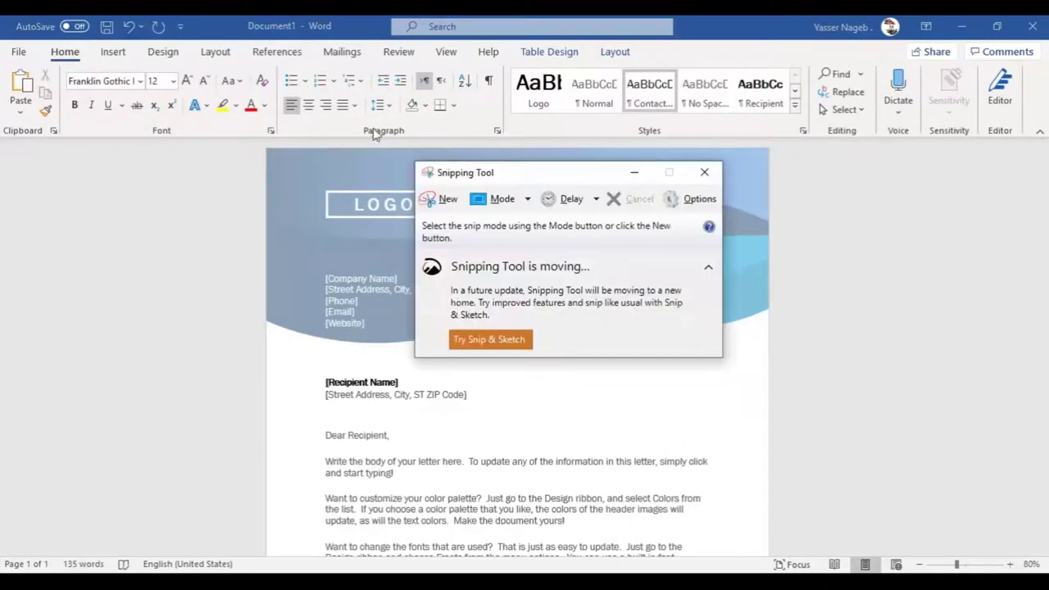
pyautogui.click(446, 209)
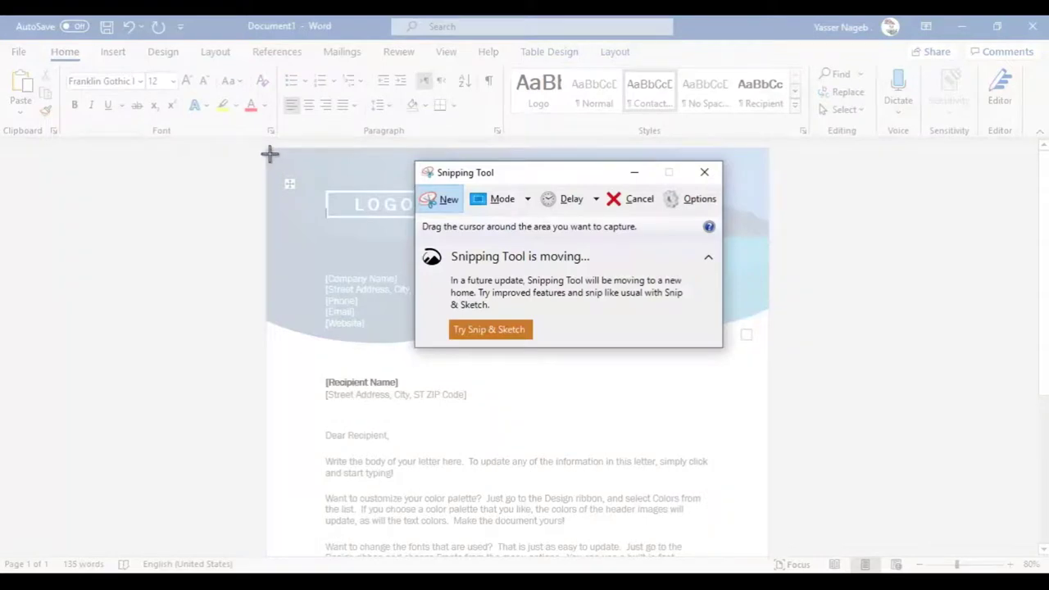
pyautogui.moveTo(268, 152)
pyautogui.mouseDown()
pyautogui.moveTo(761, 567)
pyautogui.moveTo(763, 525)
pyautogui.mouseUp()
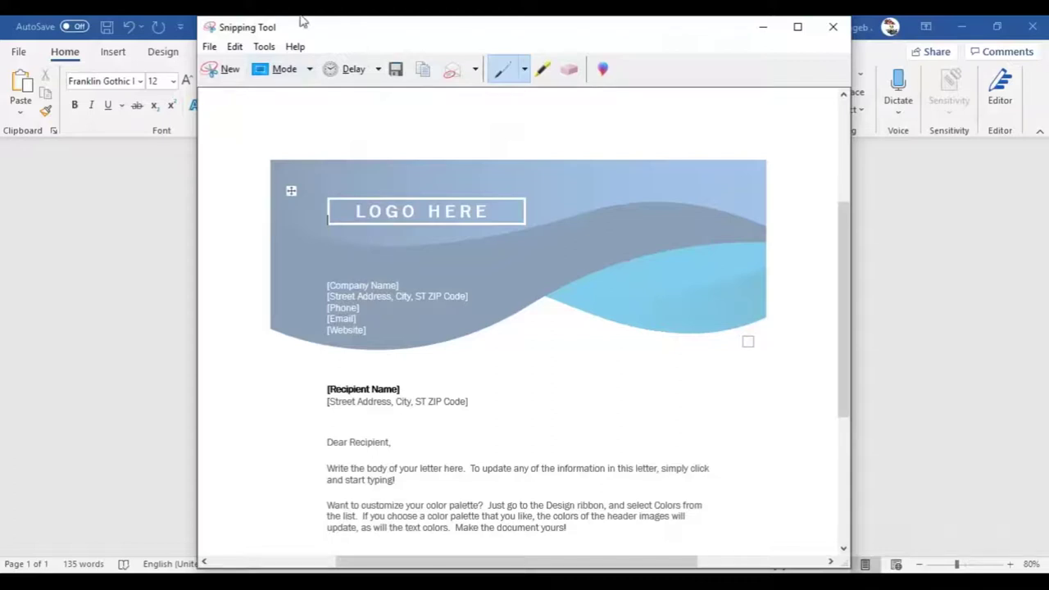
pyautogui.click(211, 71)
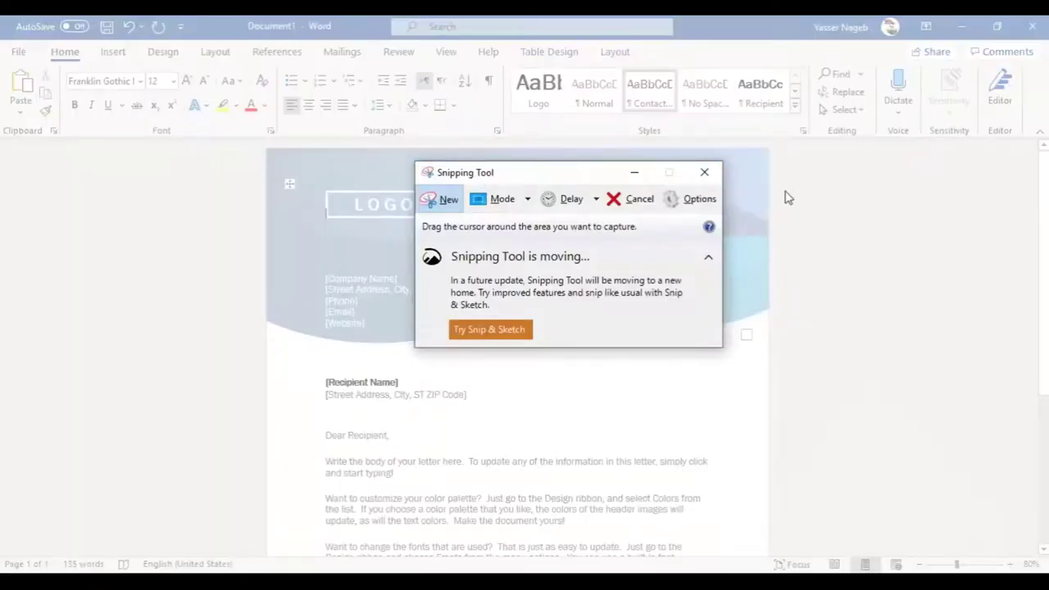
pyautogui.press('Escape')
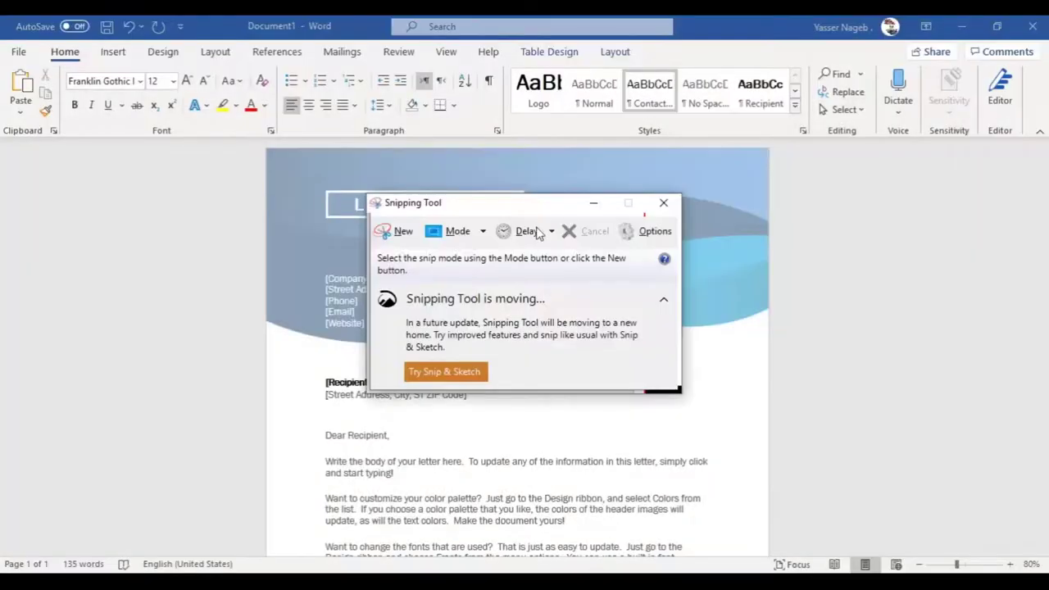
# Snip the letter's wavy blue header down through the recipient address block.
pyautogui.moveTo(451, 203)
pyautogui.mouseDown()
pyautogui.moveTo(898, 236)
pyautogui.moveTo(890, 232)
pyautogui.mouseUp()
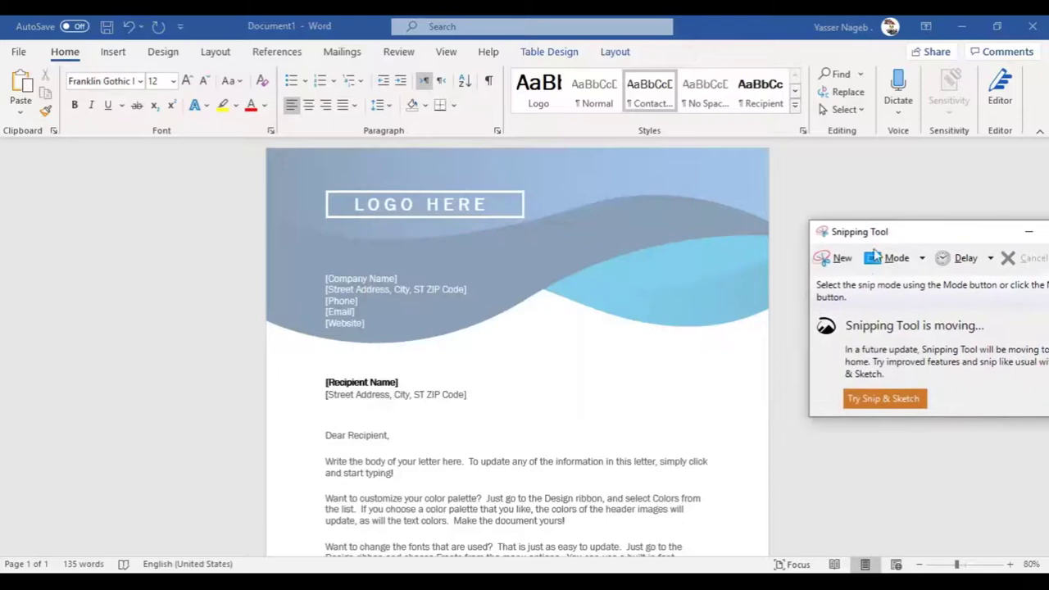
pyautogui.click(832, 262)
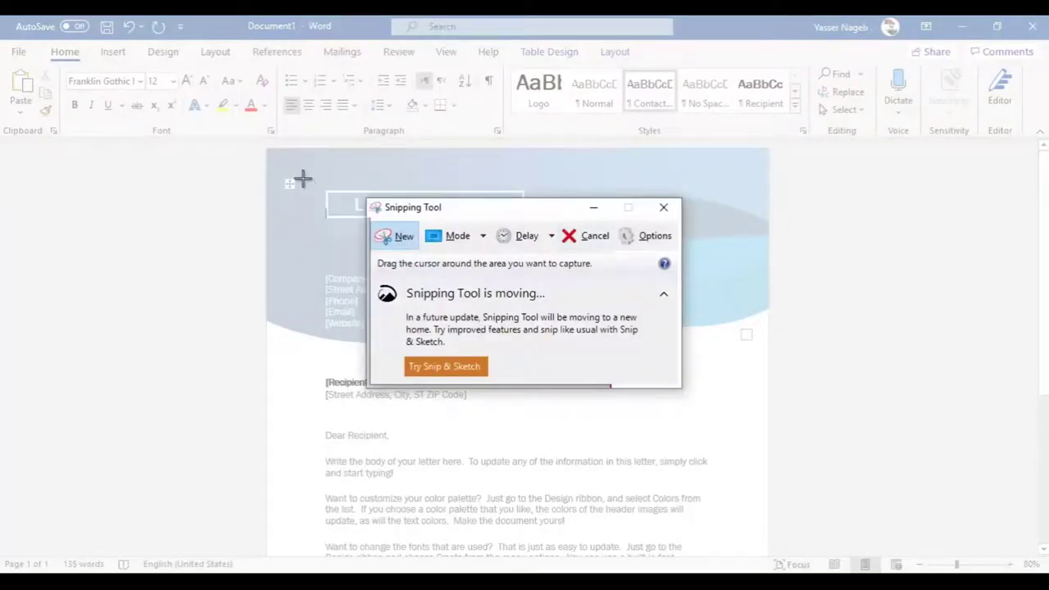
pyautogui.moveTo(302, 175); pyautogui.dragTo(753, 392)
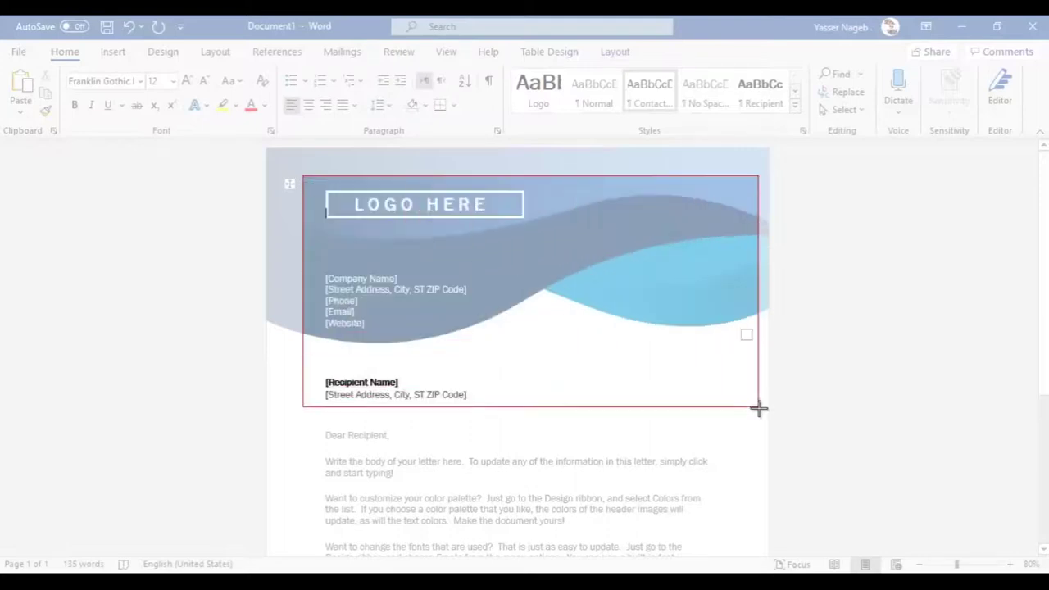
pyautogui.moveTo(754, 392); pyautogui.dragTo(768, 416)
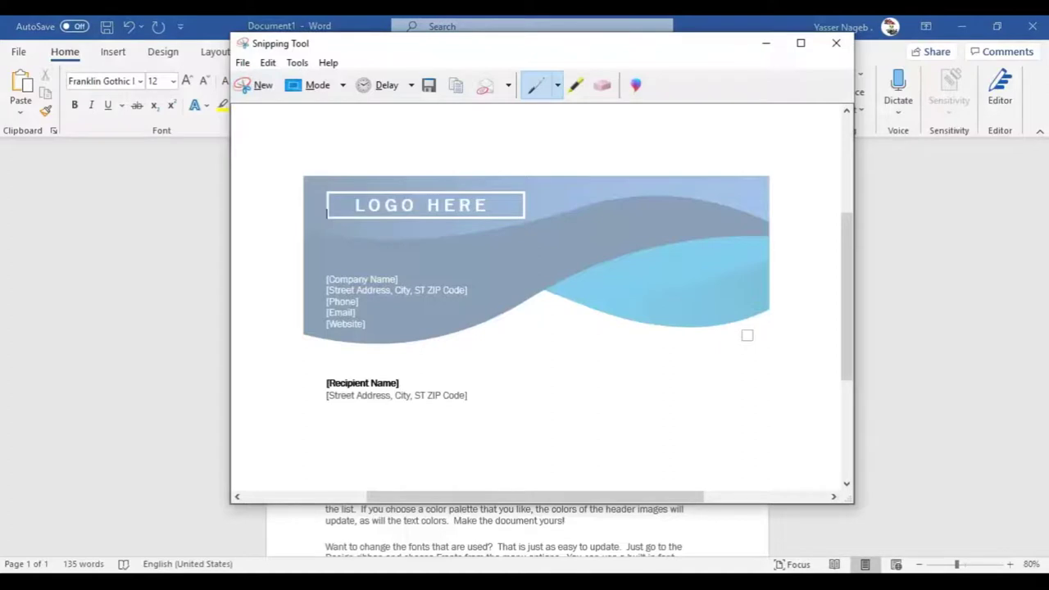
# Save the snip as a JPEG named Capture on the Desktop and close Snipping Tool.
pyautogui.click(432, 86)
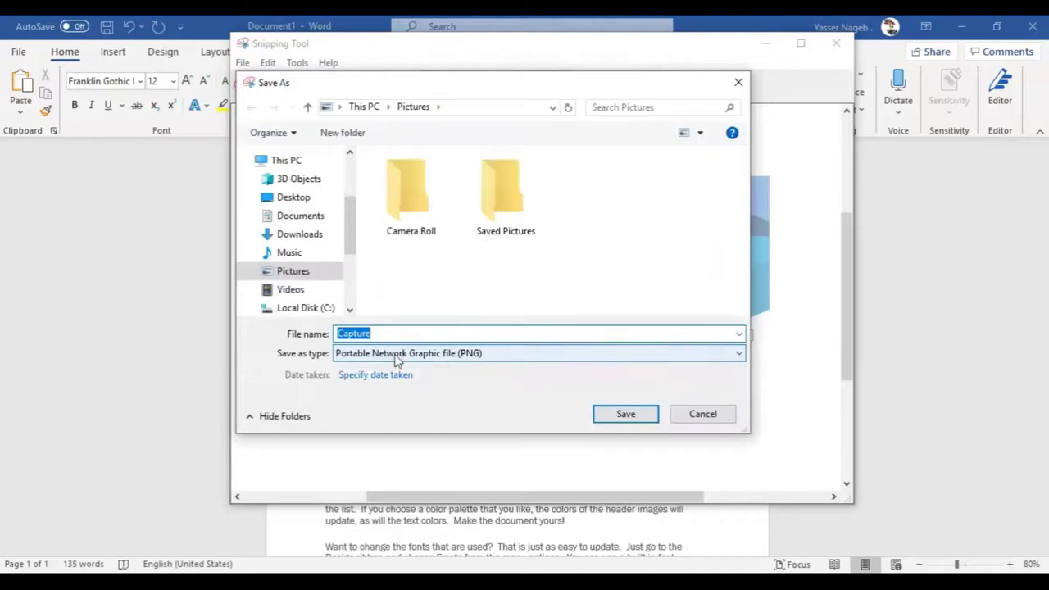
pyautogui.click(368, 353)
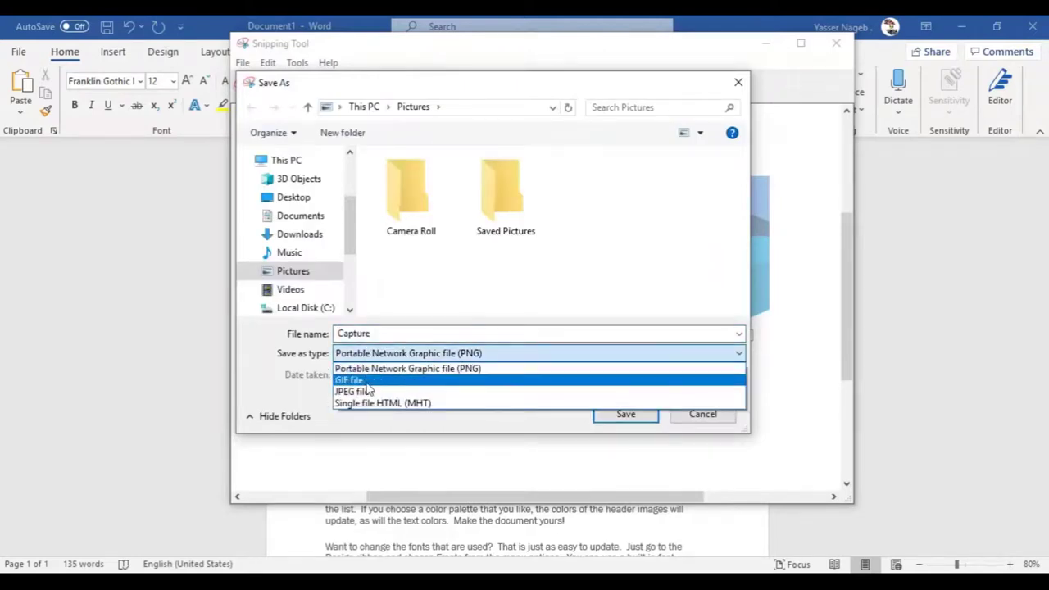
pyautogui.click(365, 392)
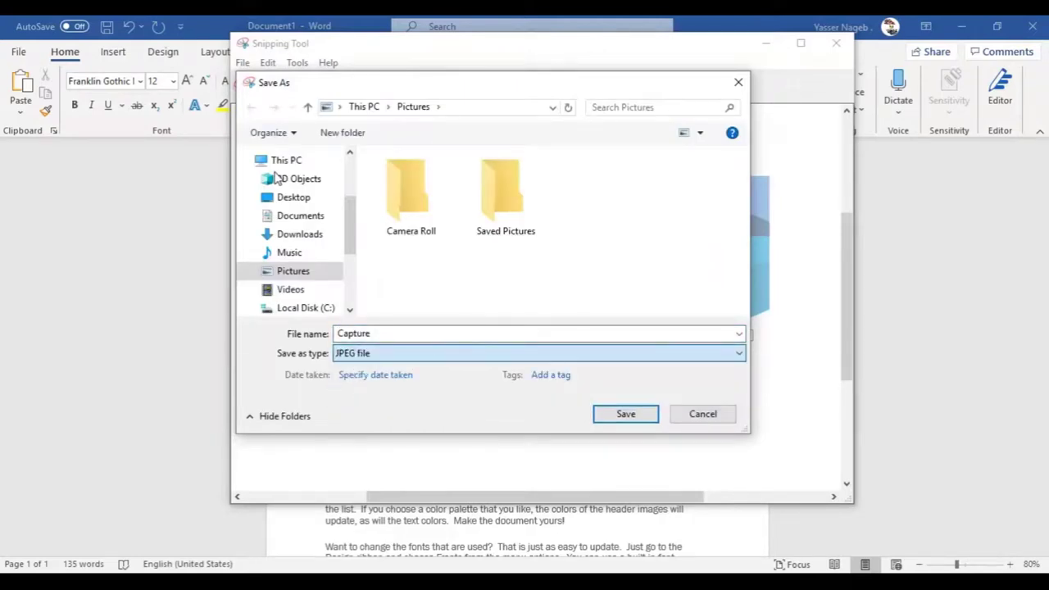
pyautogui.click(283, 197)
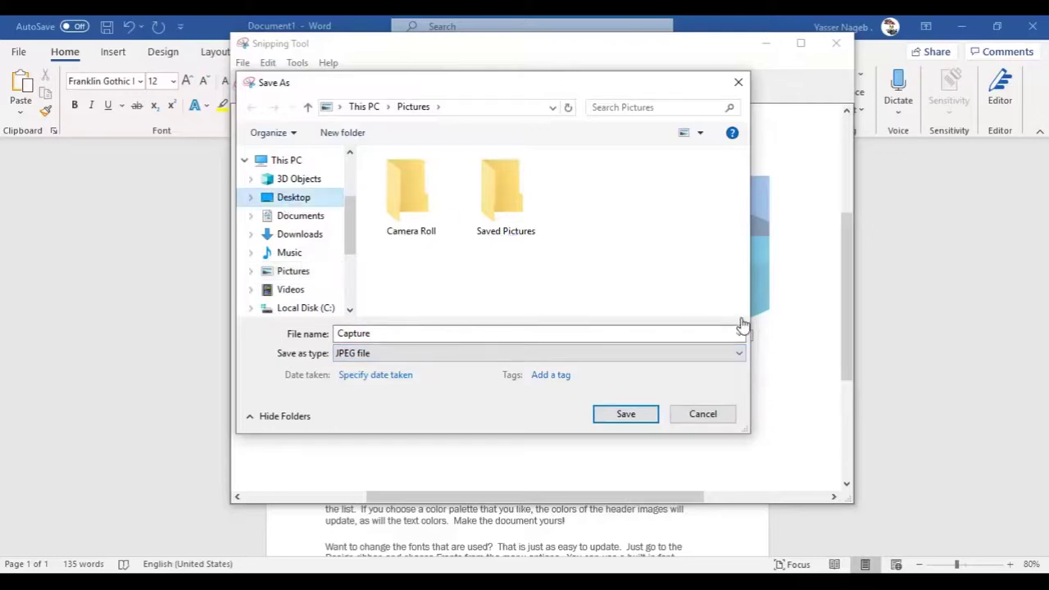
pyautogui.click(616, 417)
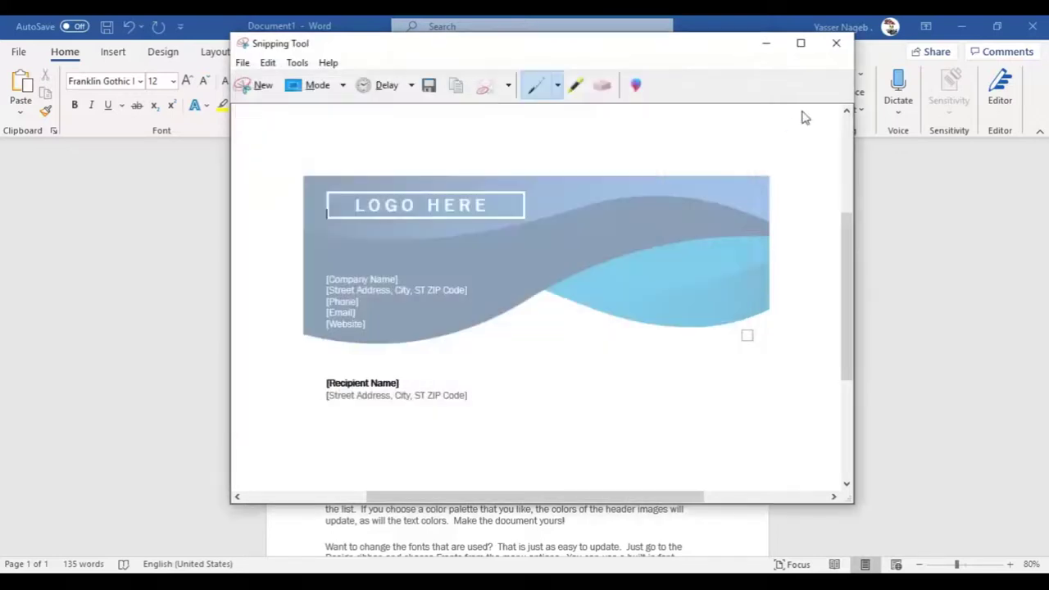
pyautogui.click(836, 42)
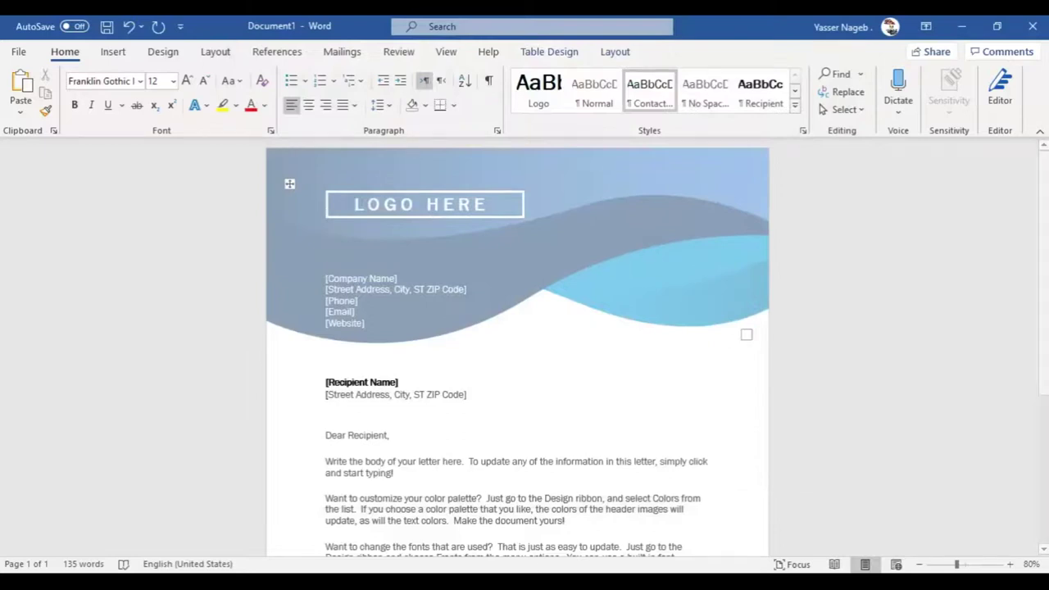
# Select everything in Document2 and delete the cropped screenshot, leaving an empty page.
pyautogui.click(533, 544)
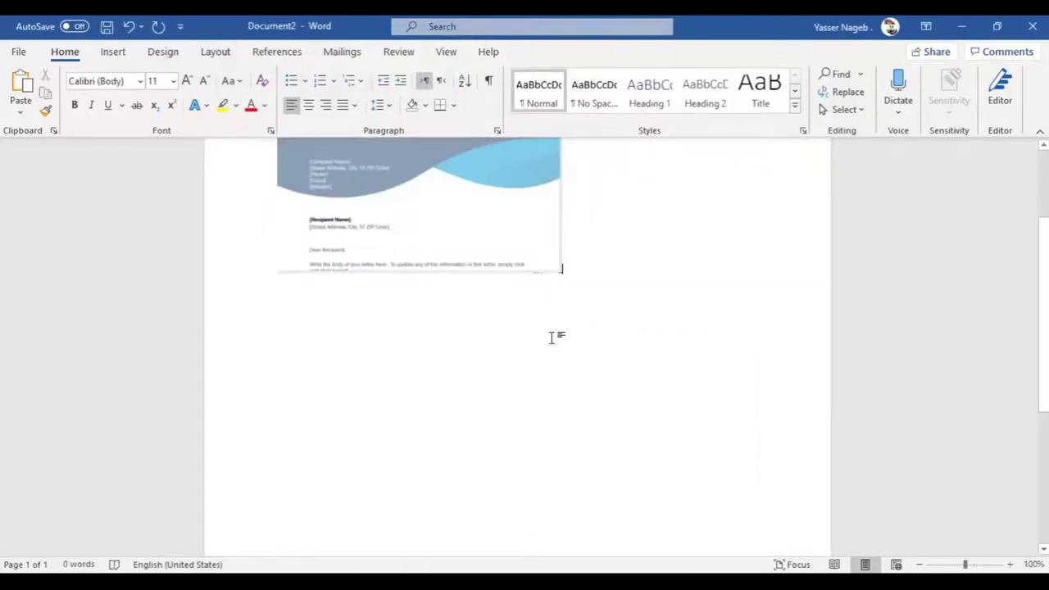
pyautogui.hotkey('ctrl', 'a')
pyautogui.press('Delete')
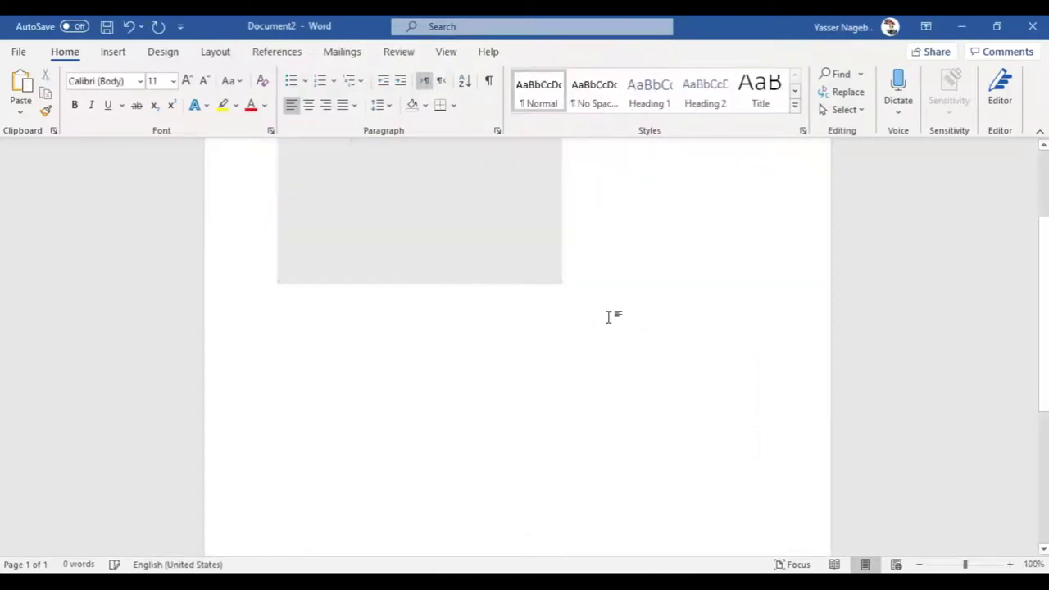
pyautogui.scroll(1, 229, 225)
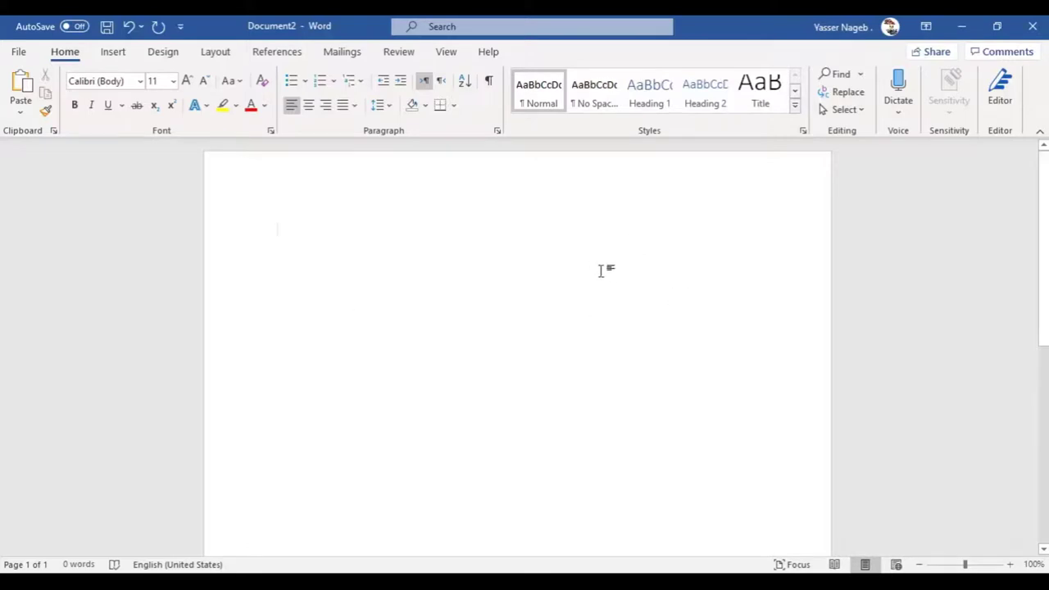
pyautogui.click(107, 61)
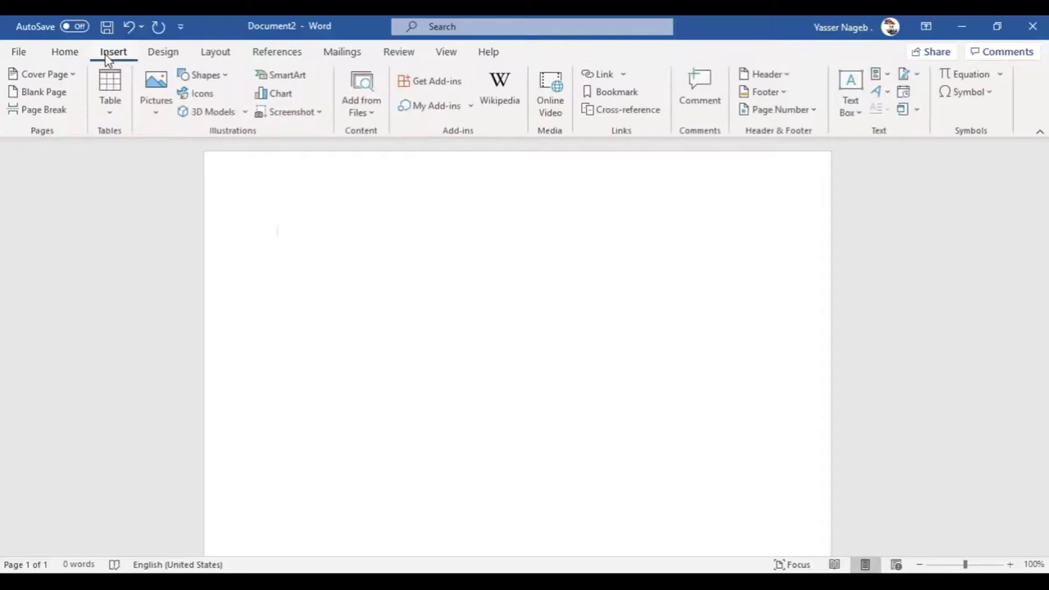
# Insert the Capture image from the Desktop, showing the letter header, into Document2.
pyautogui.click(154, 84)
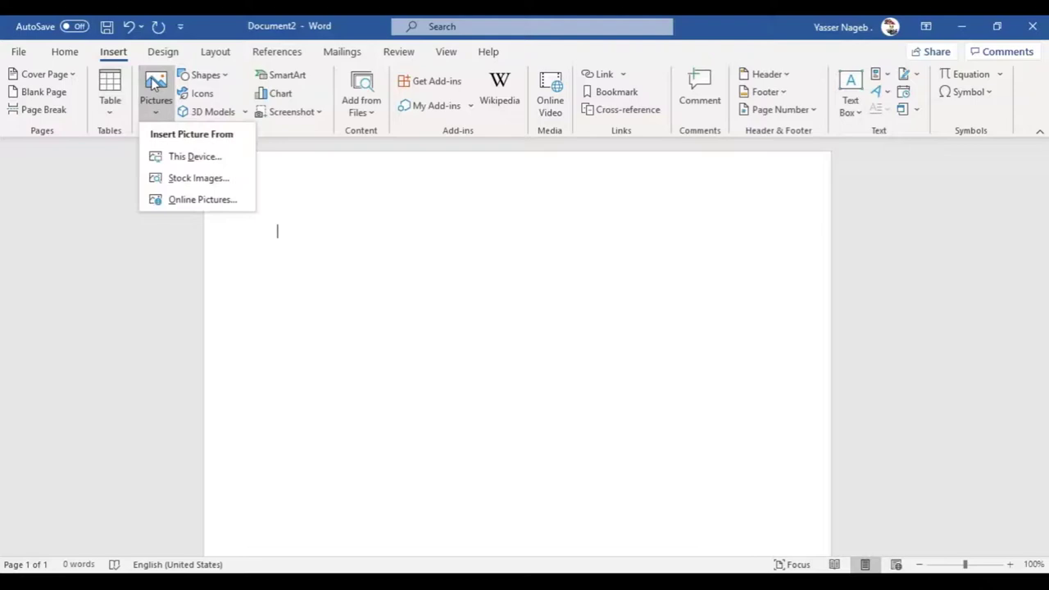
pyautogui.click(179, 158)
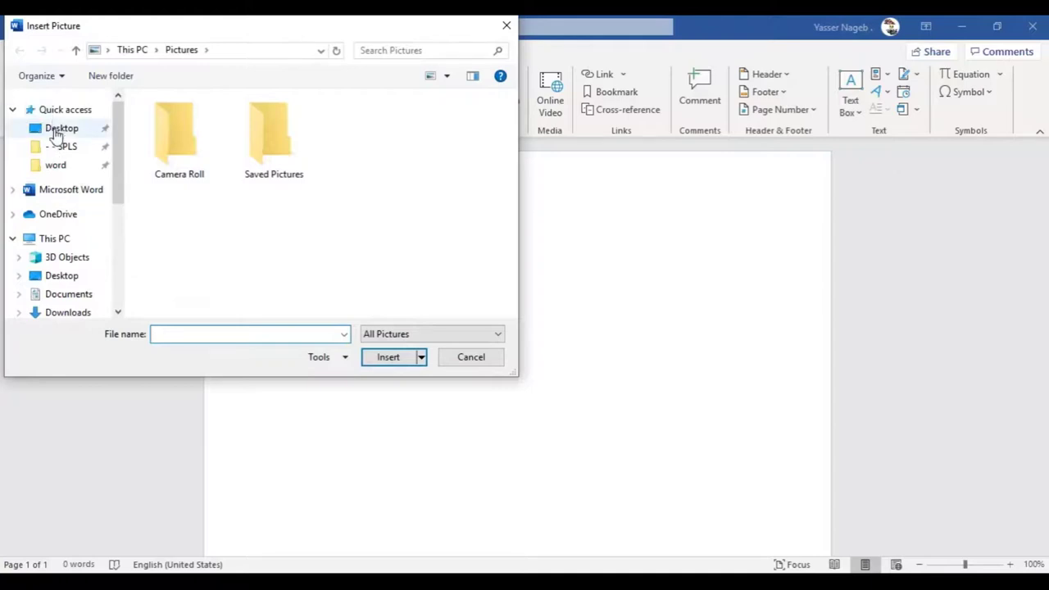
pyautogui.click(54, 131)
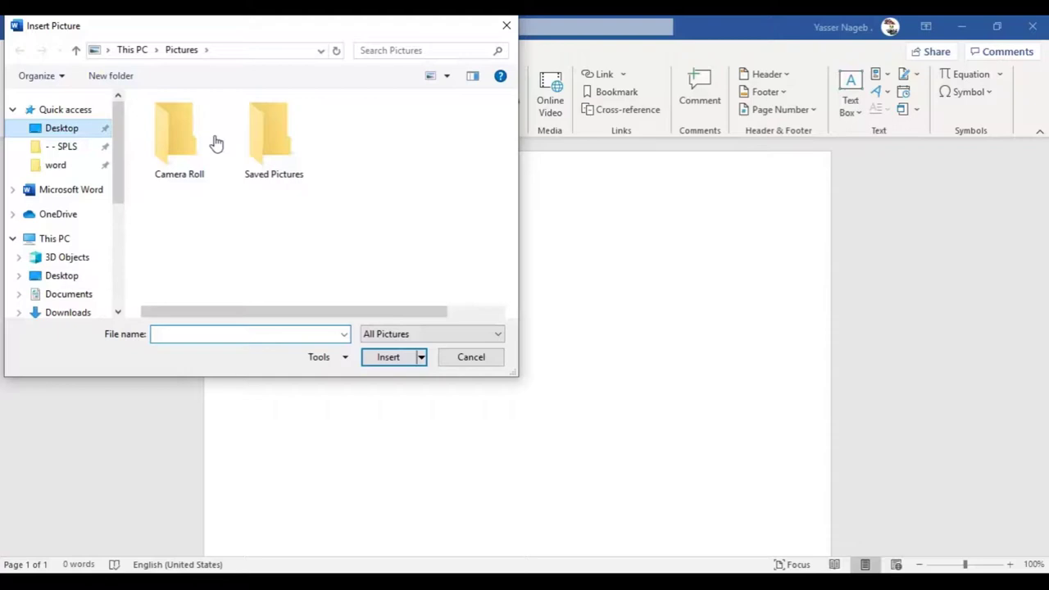
pyautogui.doubleClick(199, 156)
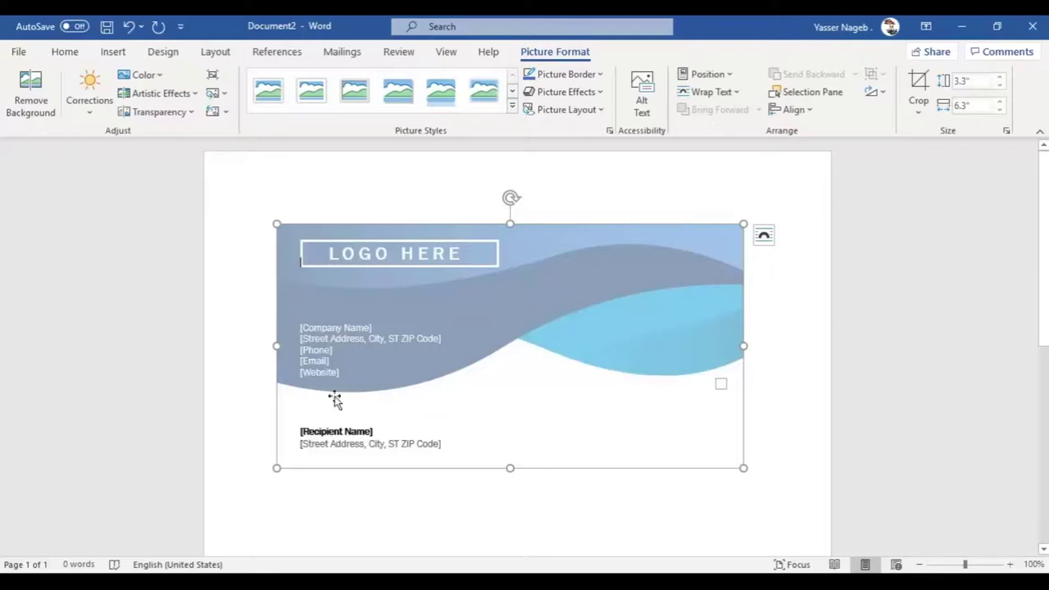
pyautogui.click(113, 51)
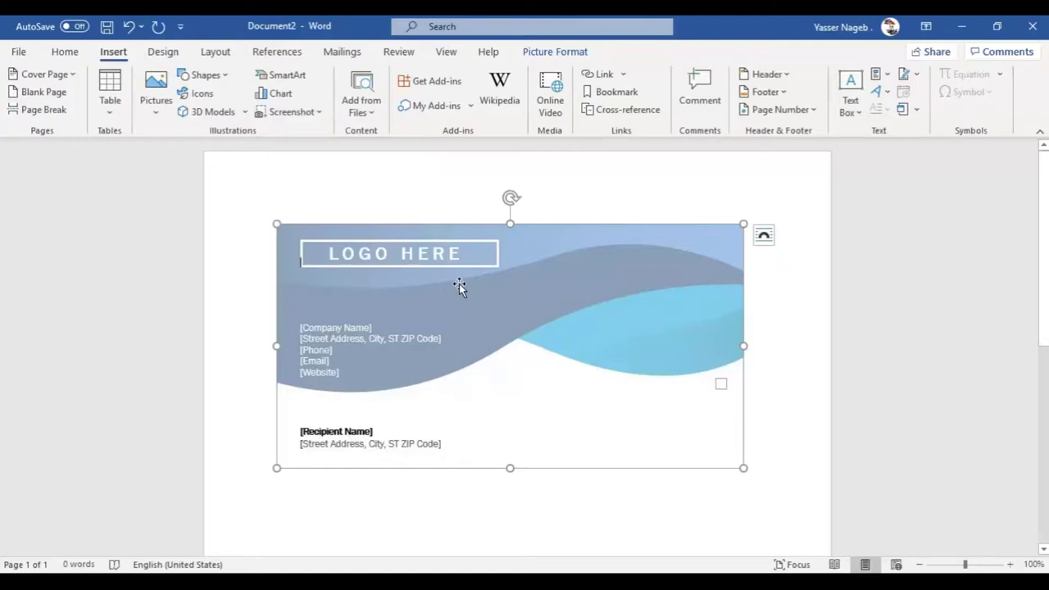
# Delete the inserted letter-header picture, leaving the page empty.
pyautogui.press('Delete')
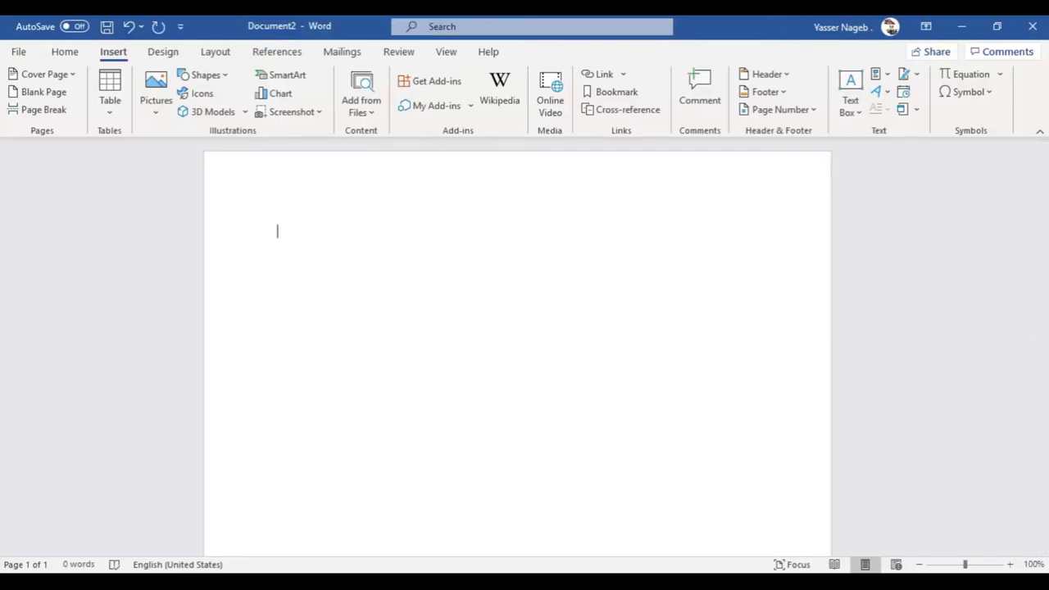
# Launch Paint with a new Untitled picture and resize its canvas to 192 × 164 px.
pyautogui.press('super')
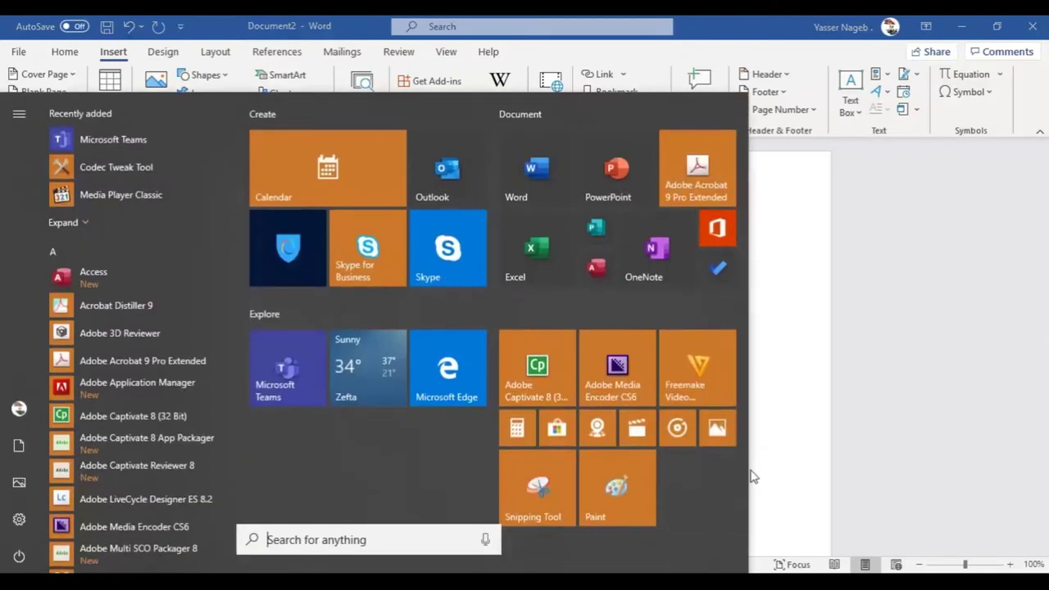
pyautogui.click(616, 507)
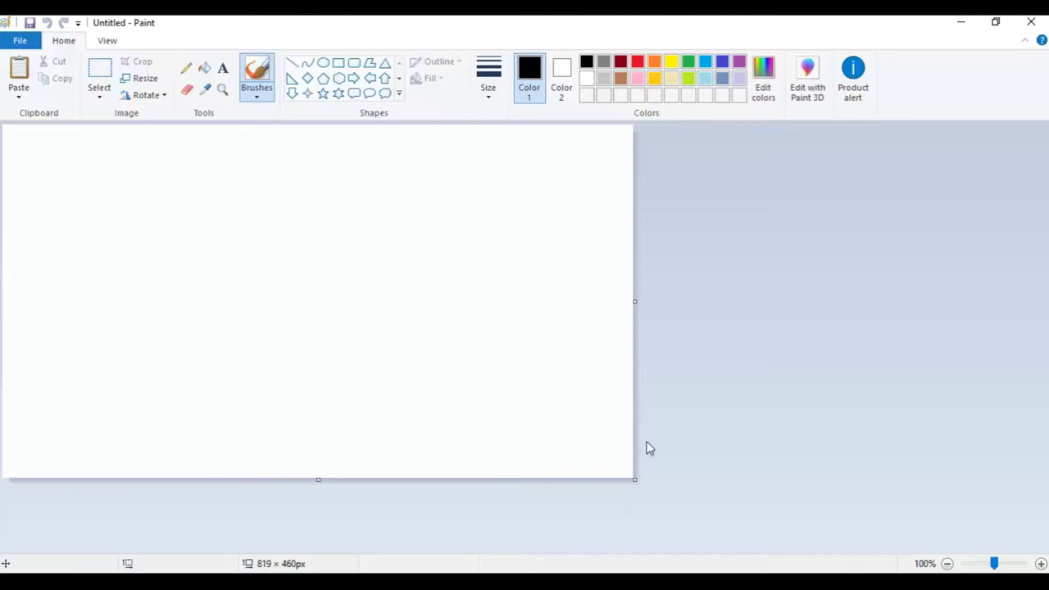
pyautogui.moveTo(634, 480); pyautogui.dragTo(718, 470)
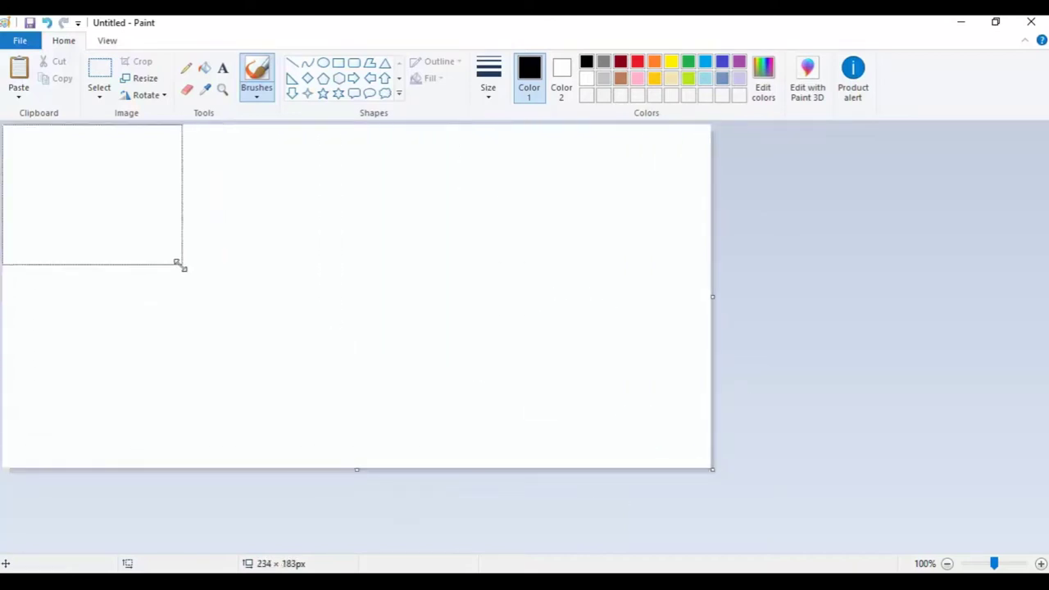
pyautogui.moveTo(713, 469); pyautogui.dragTo(152, 252)
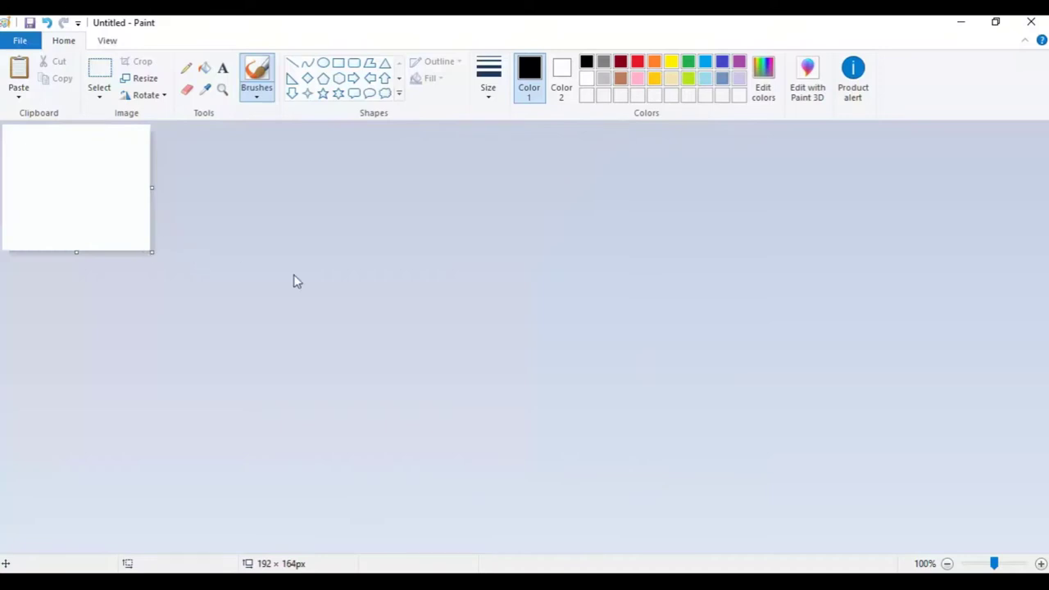
# Paste the captured Word window screenshot into the Paint canvas.
pyautogui.hotkey('ctrl', 'v')
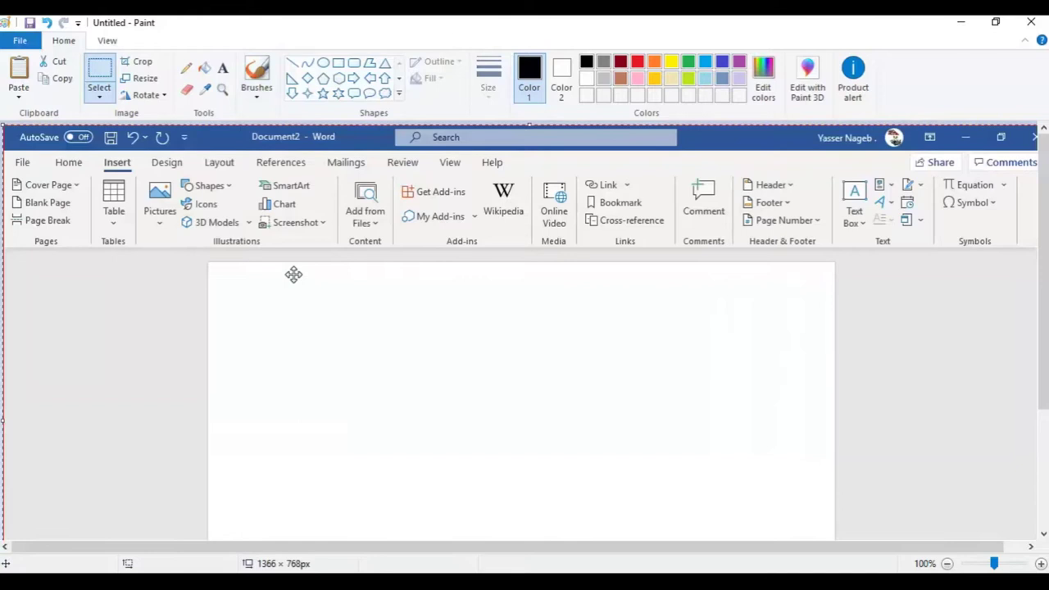
pyautogui.scroll(-5, 294, 273)
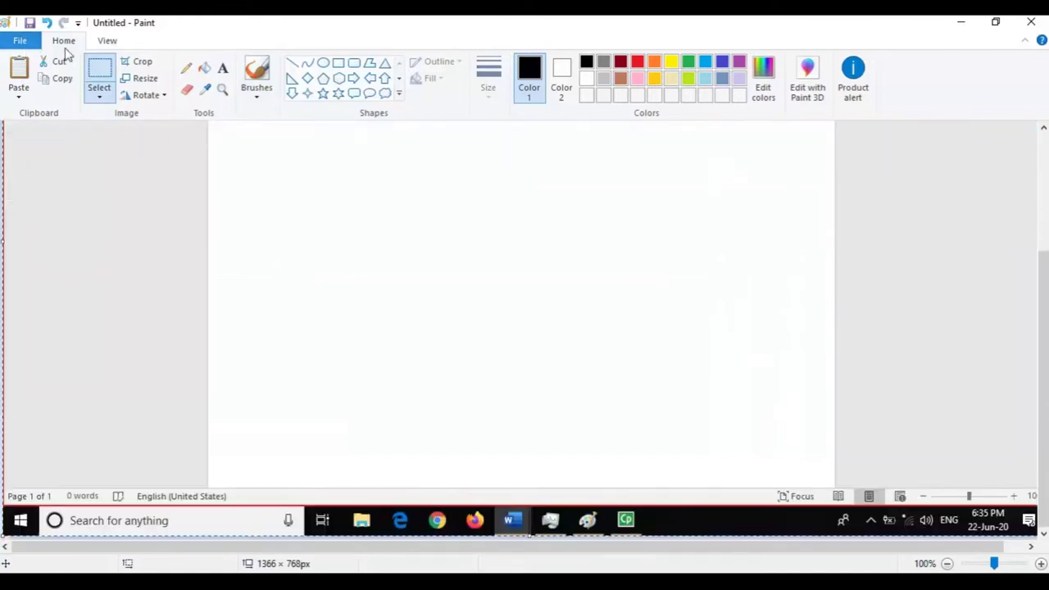
pyautogui.scroll(5, 596, 366)
pyautogui.scroll(-5, 814, 354)
# Save the picture as a JPEG named Untitled on the Desktop, then close Paint.
pyautogui.click(21, 46)
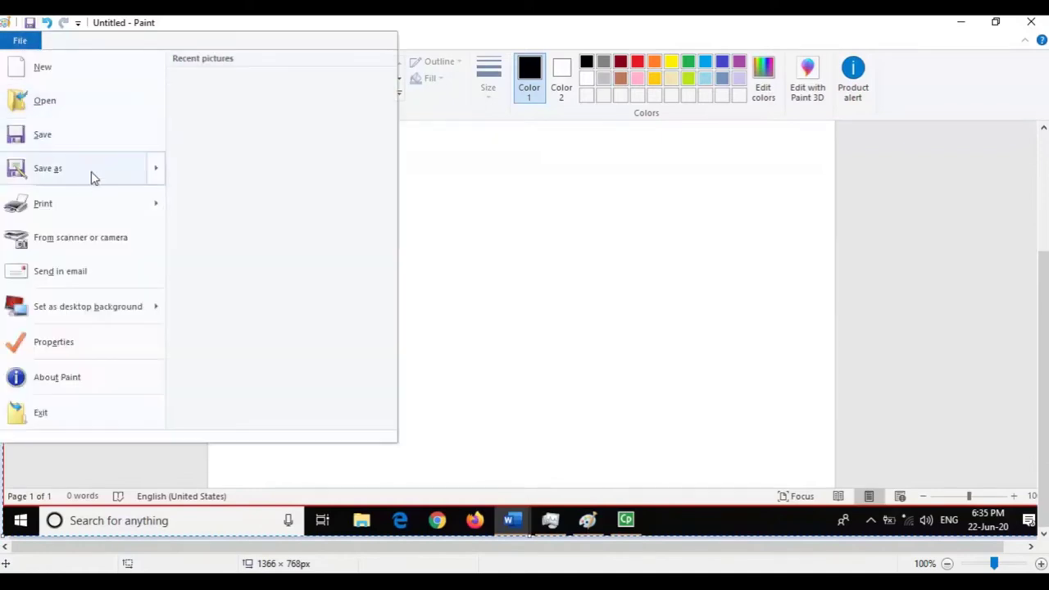
pyautogui.moveTo(94, 172)
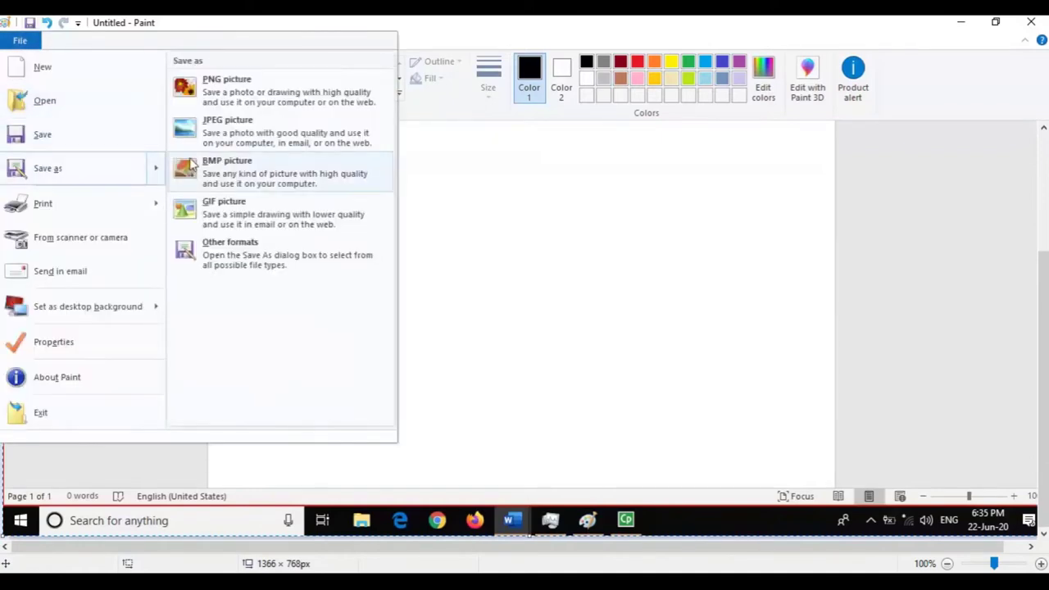
pyautogui.click(227, 131)
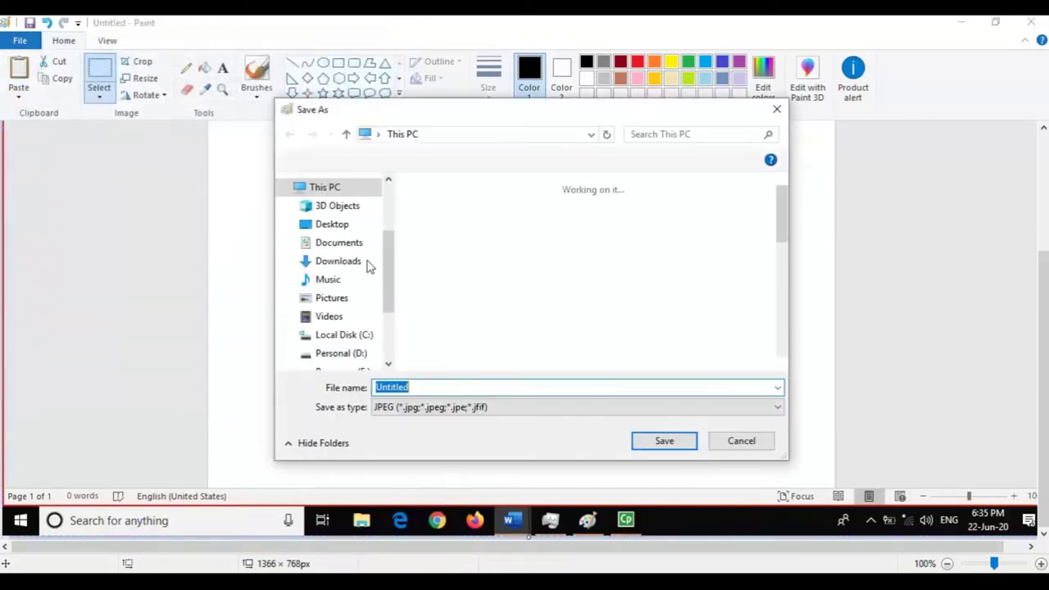
pyautogui.click(338, 226)
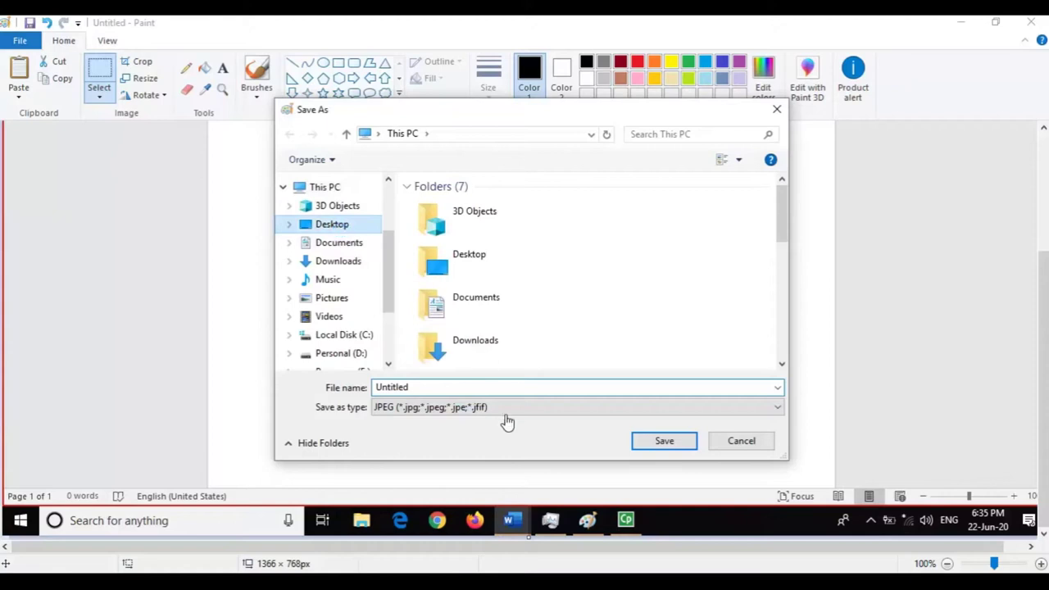
pyautogui.press('Tab')
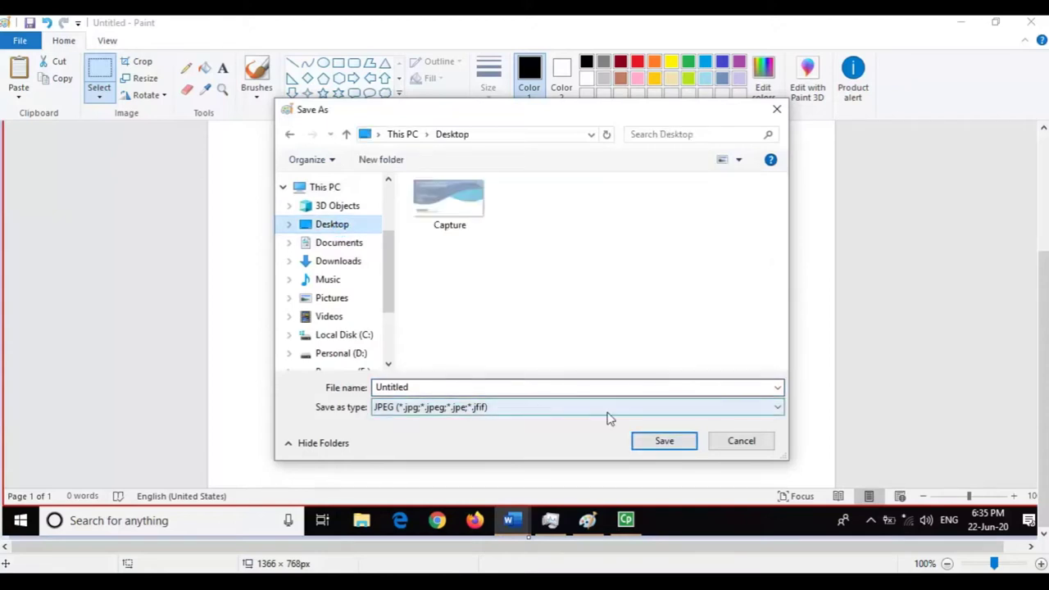
pyautogui.click(680, 443)
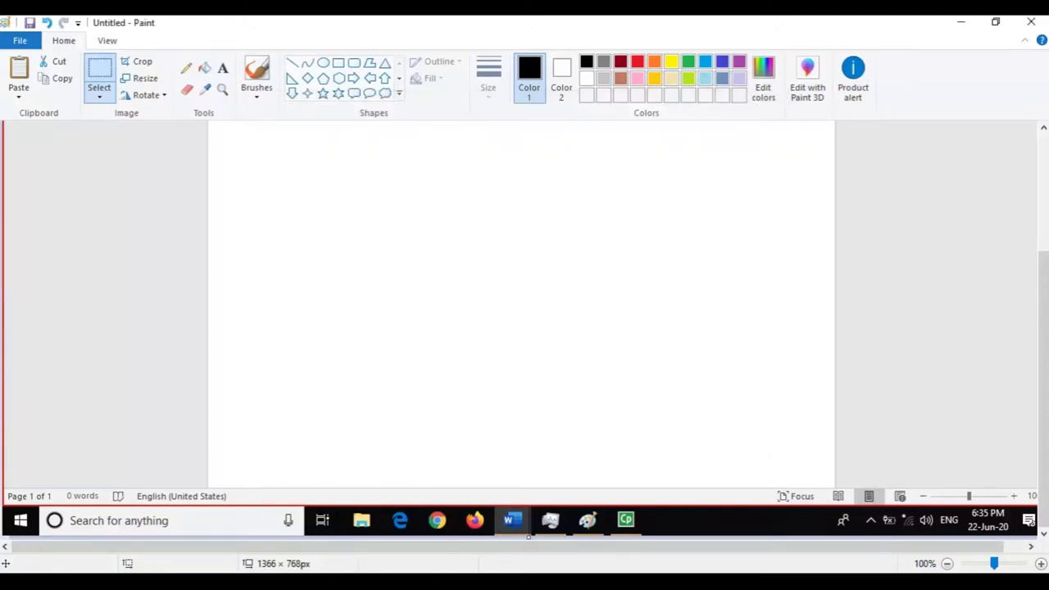
pyautogui.click(1030, 22)
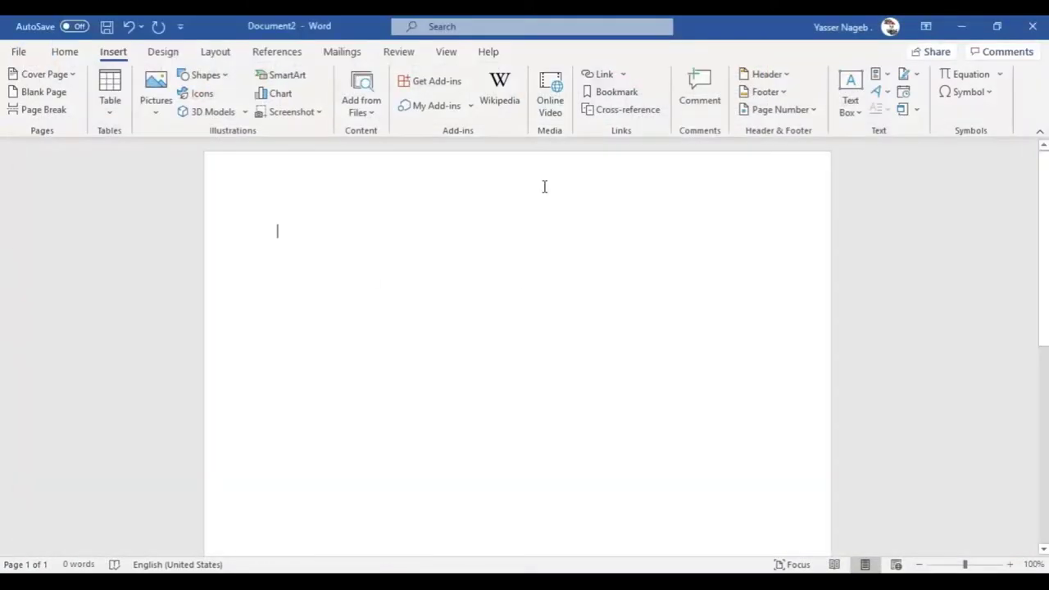
pyautogui.click(163, 93)
pyautogui.click(170, 158)
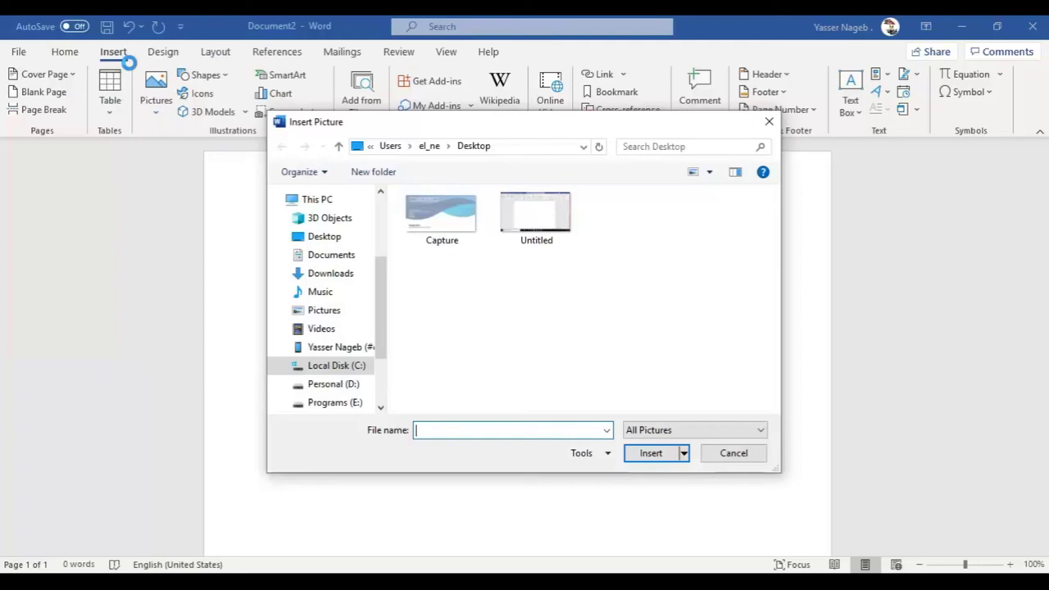
pyautogui.click(770, 122)
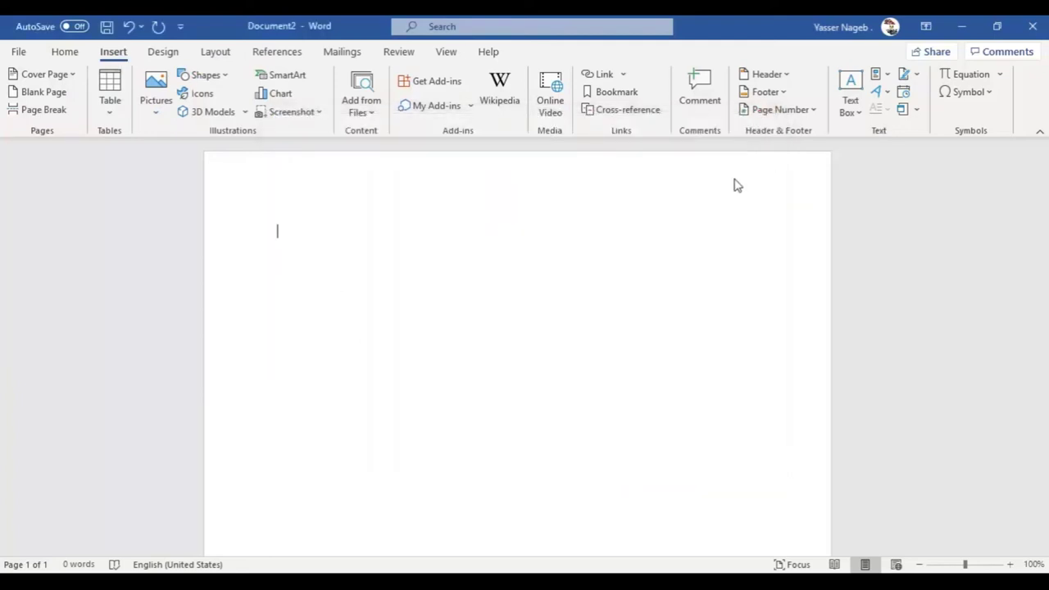